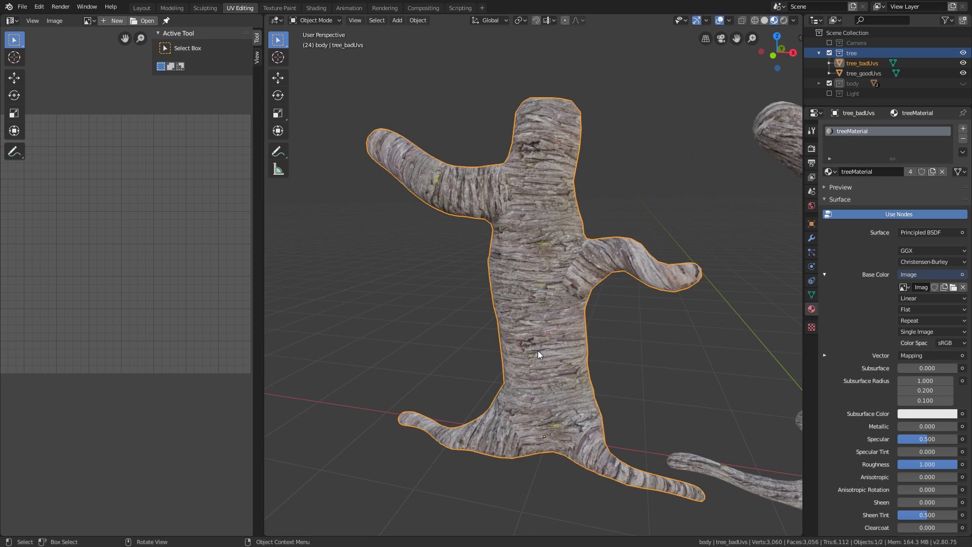
- Switch to the browser to view the A Monster Calls trailer frame and the tree monster still, and return to Blender
middle_click_drag(536, 351, 523, 350, "shift")
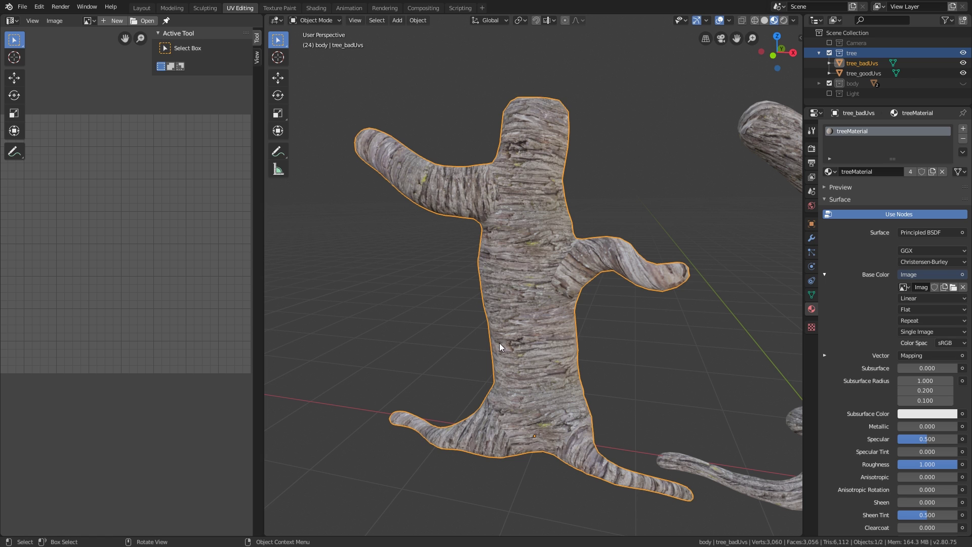
key("alt+Tab")
left_click(449, 247)
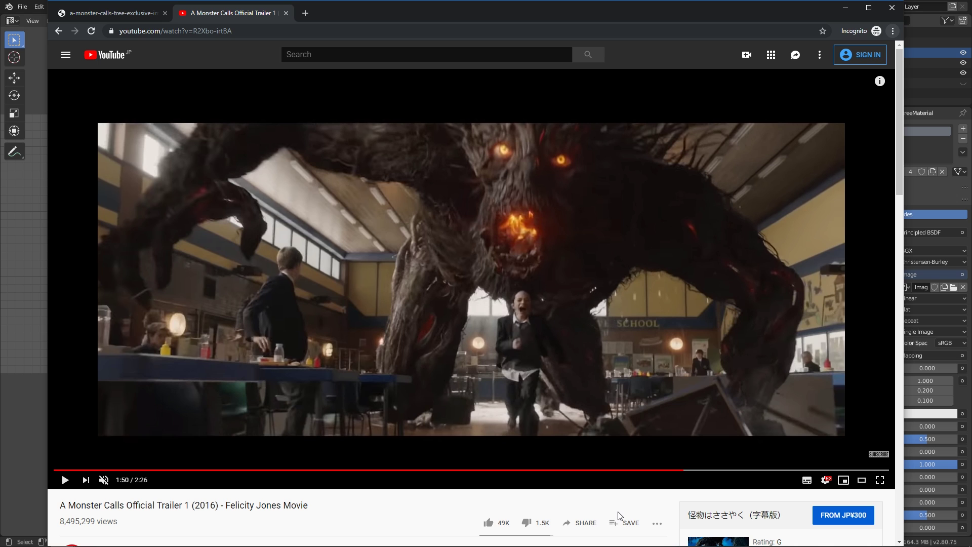
key("ctrl+Tab")
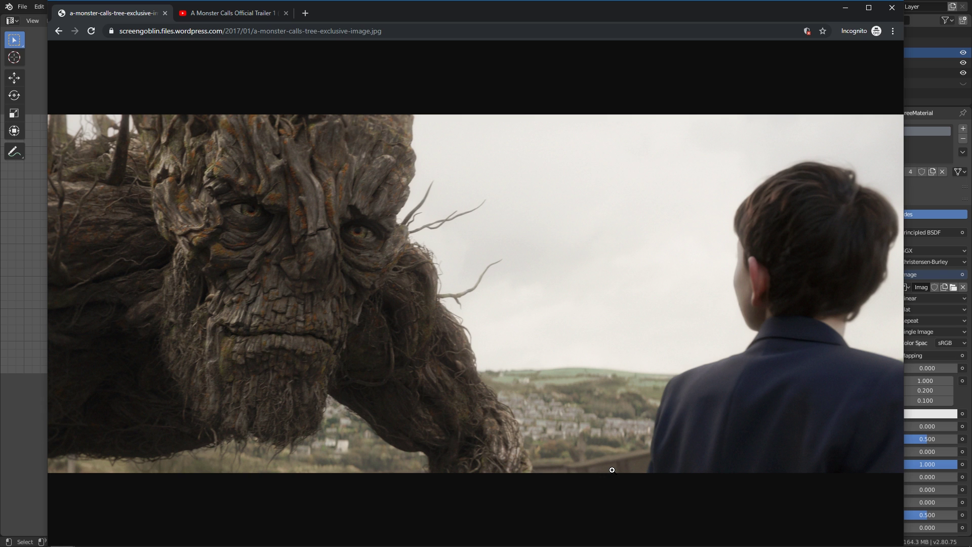
key("alt+Tab")
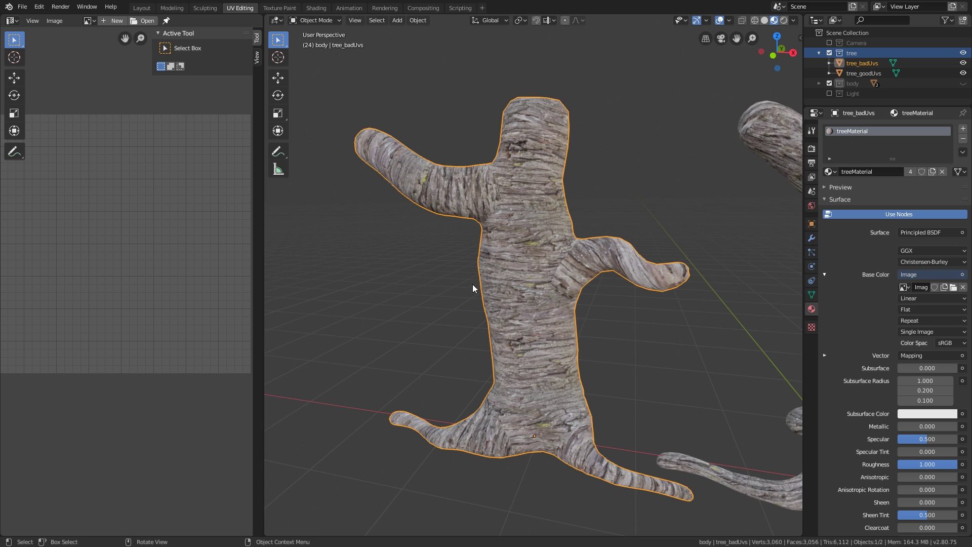
- Examine the direction of the bark texture on the upper trunk and both branches of tree_badUvs
middle_click_drag(508, 324, 533, 324)
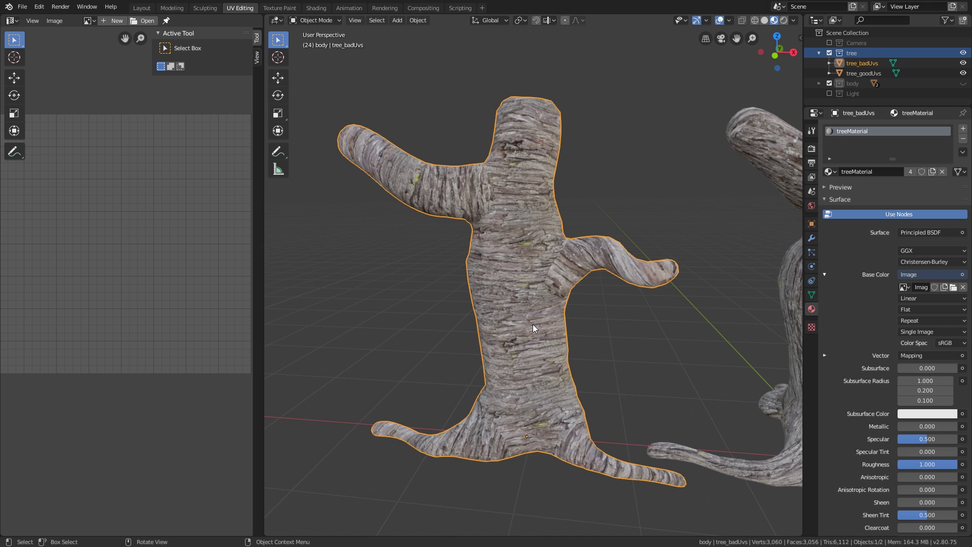
middle_click_drag(533, 274, 554, 277, "ctrl")
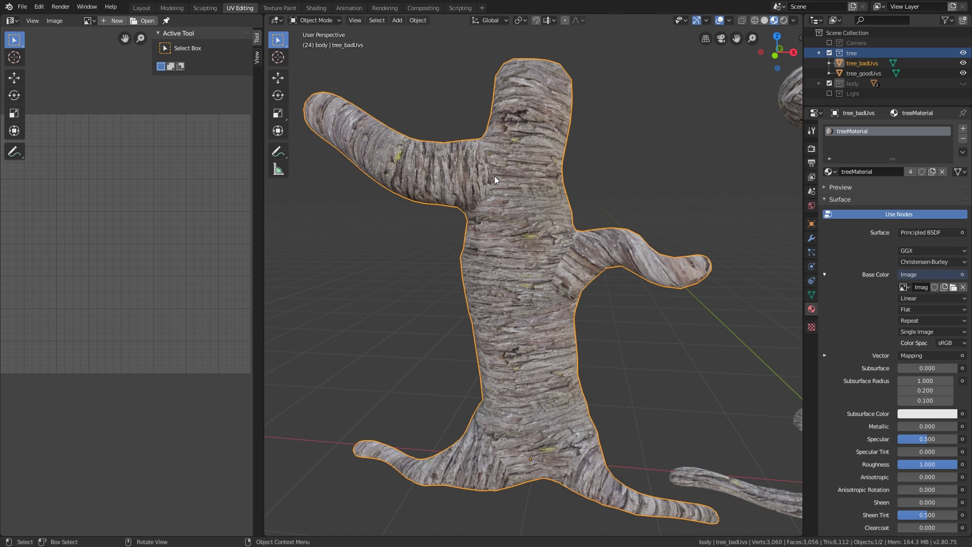
middle_click_drag(480, 189, 511, 205, "ctrl")
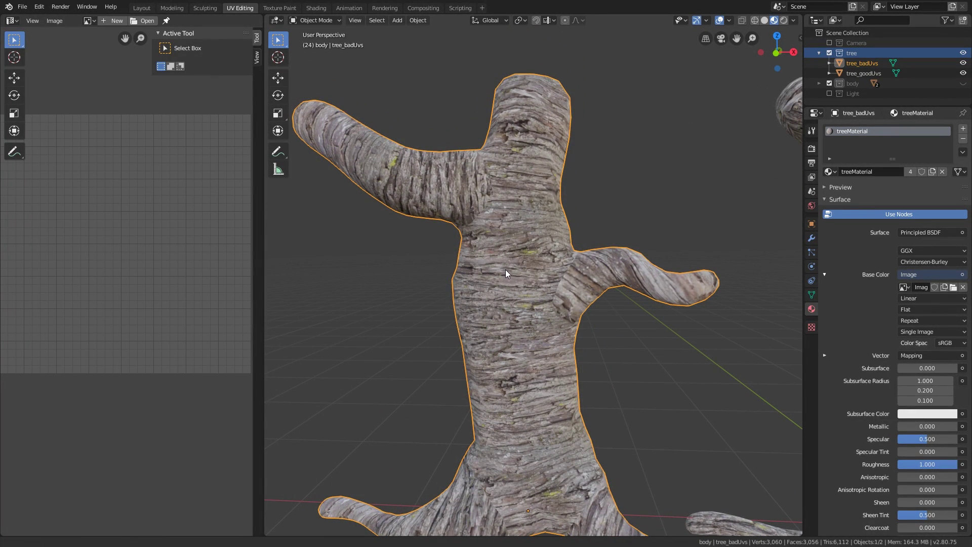
middle_click_drag(505, 270, 525, 226, "shift")
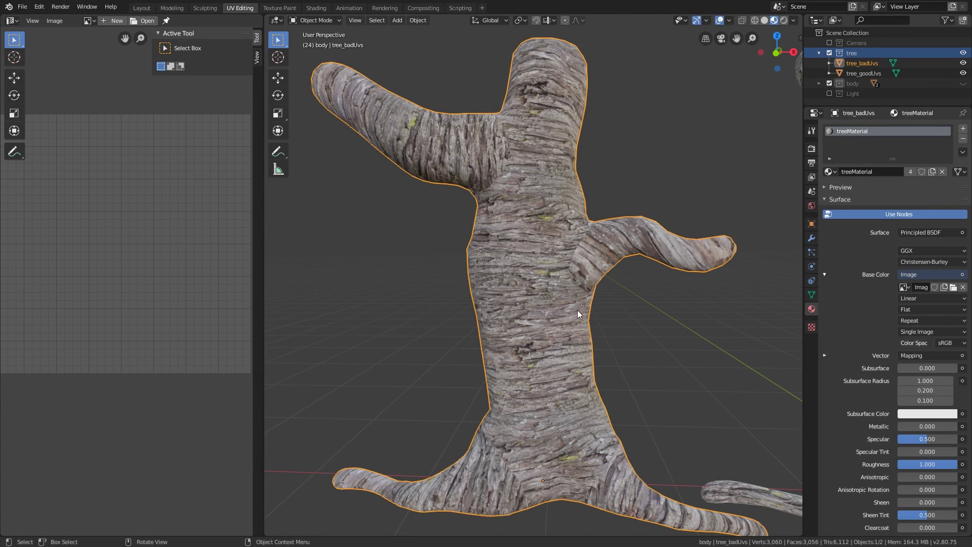
middle_click_drag(526, 242, 523, 308)
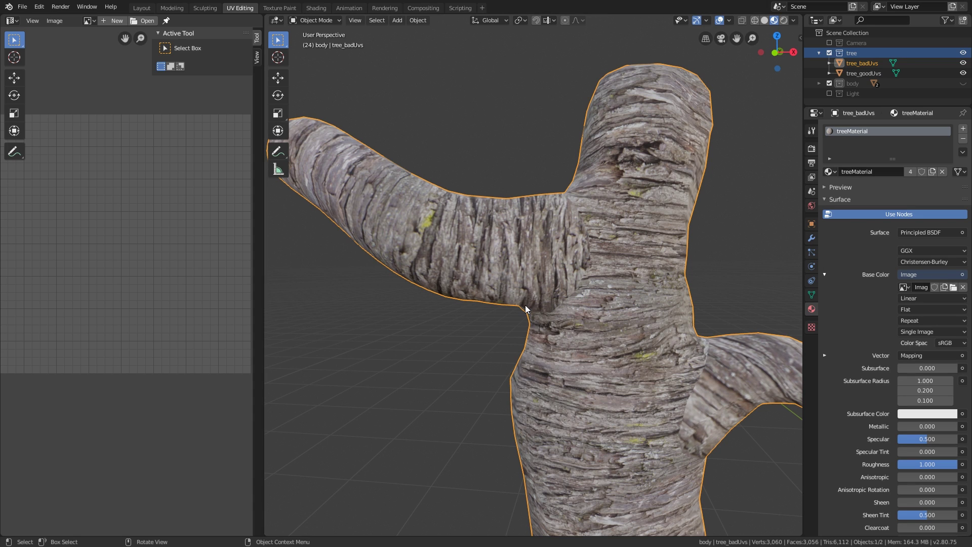
scroll(399, 294, "down", 2)
middle_click_drag(572, 297, 572, 290, "shift")
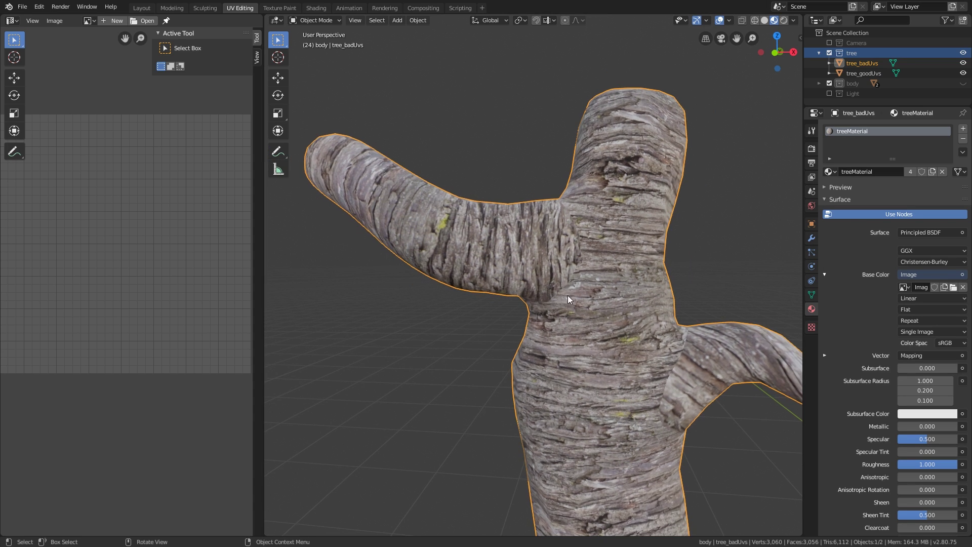
middle_click_drag(639, 327, 549, 309, "shift")
scroll(548, 337, "up", 1)
middle_click_drag(664, 362, 557, 340, "shift")
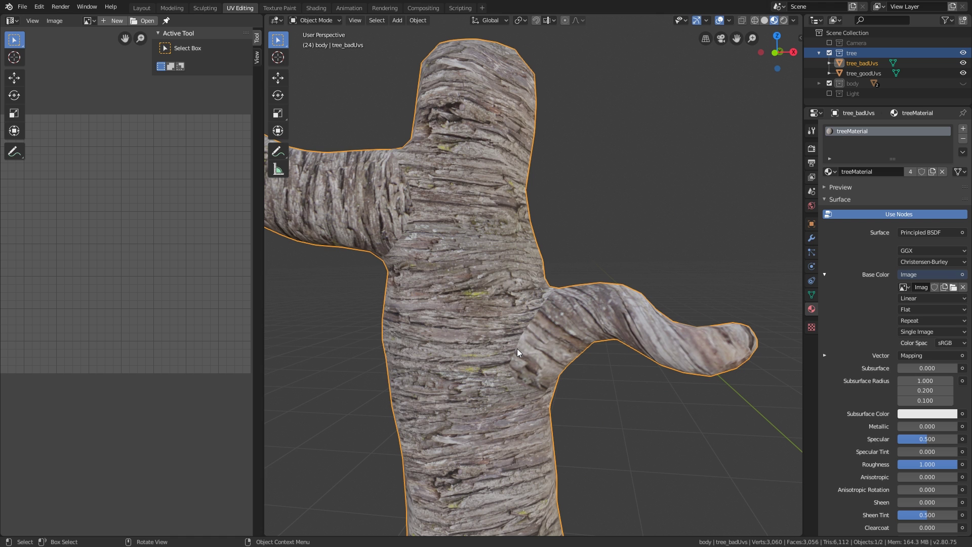
- Examine the bark texture along the lower trunk and the spreading roots of tree_badUvs
scroll(517, 349, "down", 1)
middle_click_drag(549, 512, 555, 389, "shift")
scroll(555, 388, "down", 1)
middle_click_drag(610, 431, 572, 375, "shift")
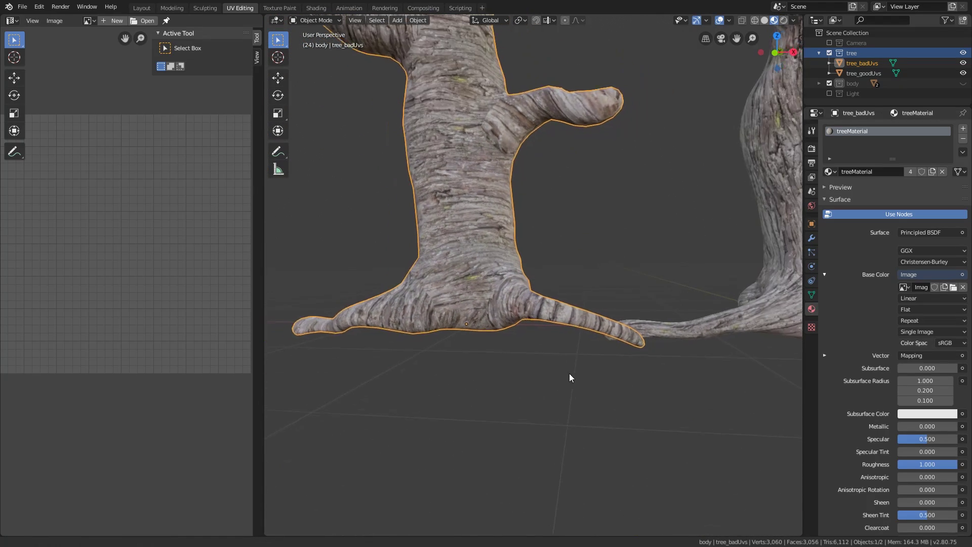
scroll(518, 289, "up", 2)
middle_click_drag(565, 299, 627, 303, "shift")
middle_click_drag(443, 335, 547, 332, "shift")
middle_click_drag(546, 267, 553, 341, "shift")
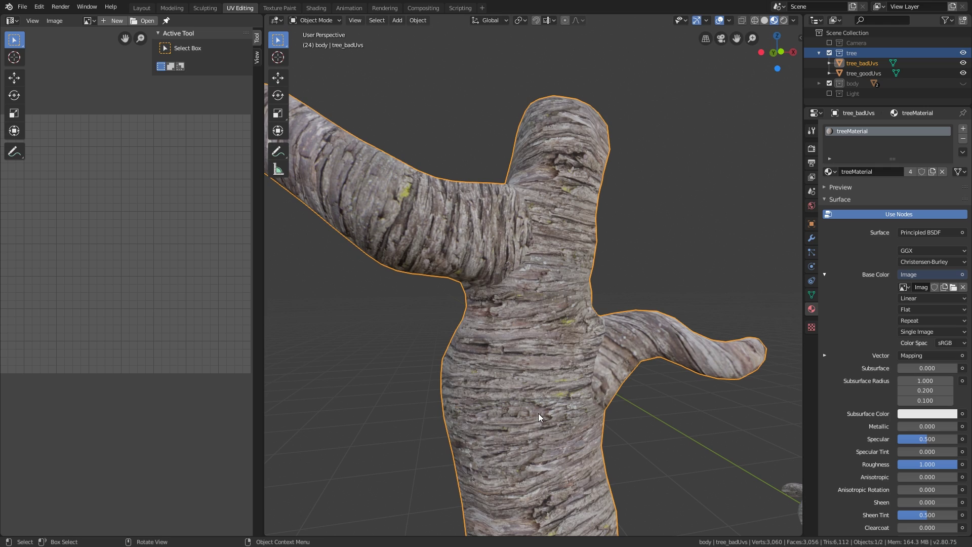
- Examine the texture seam where the lower branch of tree_badUvs joins the trunk, viewed from above and the side
middle_click_drag(539, 413, 466, 321)
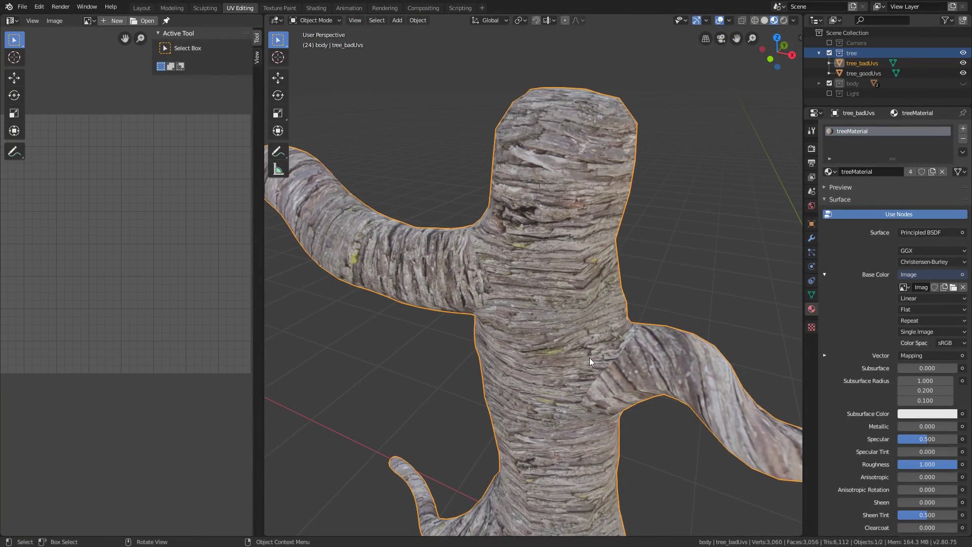
middle_click_drag(588, 351, 495, 313, "shift")
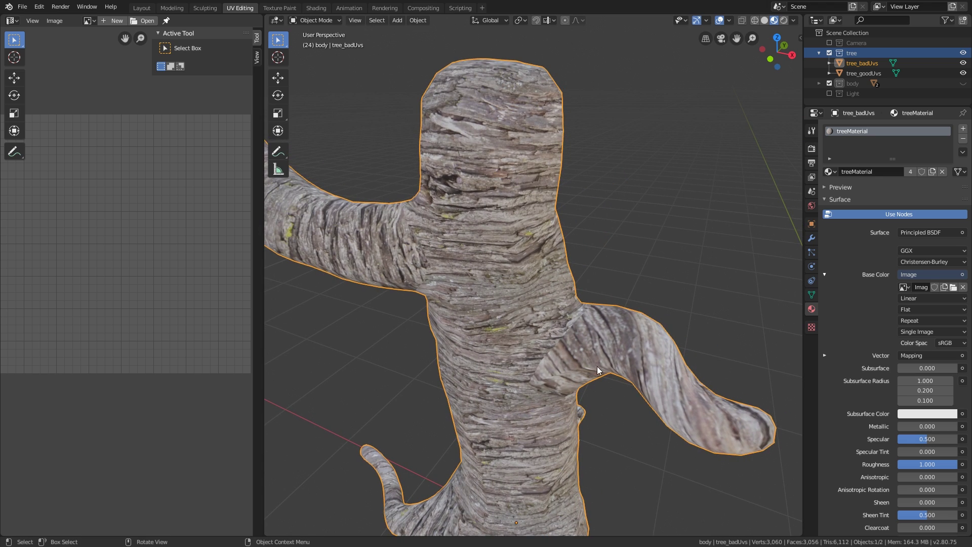
middle_click_drag(601, 371, 583, 322)
middle_click_drag(542, 257, 543, 291, "shift")
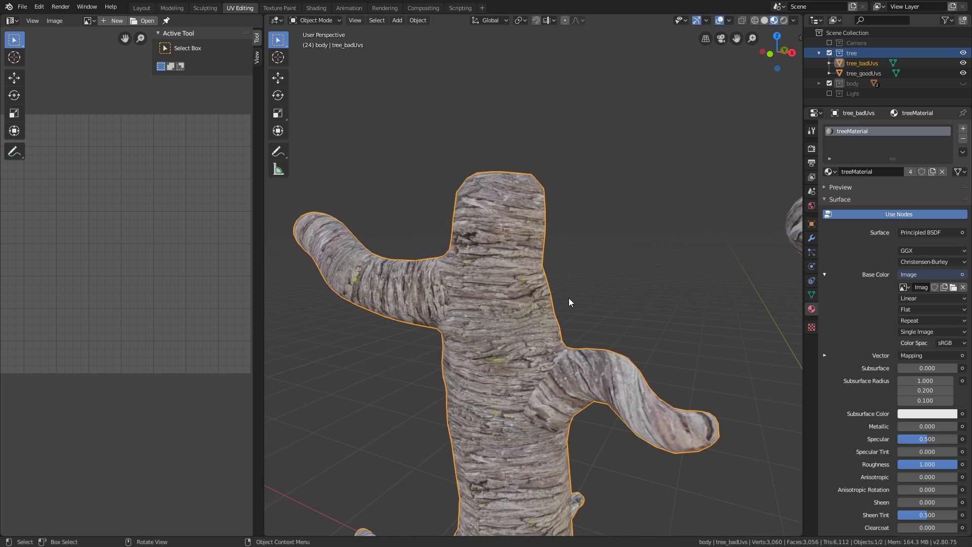
scroll(563, 298, "down", 2)
scroll(571, 297, "up", 2)
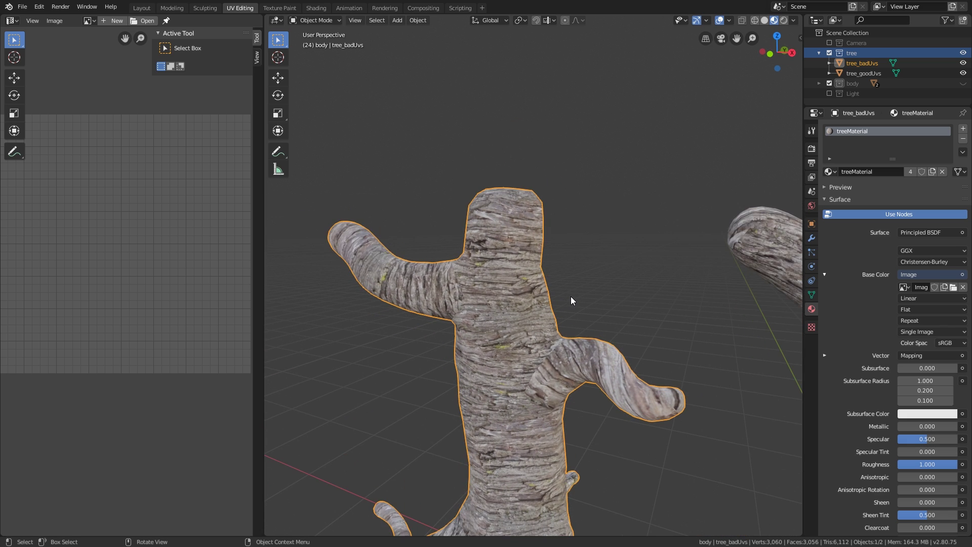
middle_click_drag(570, 296, 526, 274, "shift")
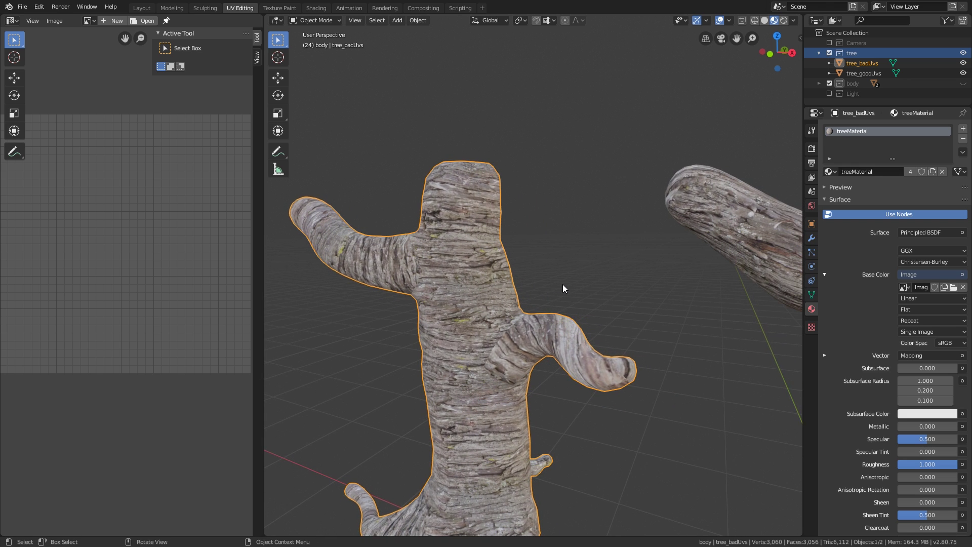
- Select the tree_goodUvs tree and inspect how its bark texture runs from the trunk into the roots
left_click(700, 220)
middle_click_drag(684, 249, 512, 266, "shift")
scroll(512, 265, "down", 3)
middle_click_drag(566, 318, 566, 297, "shift")
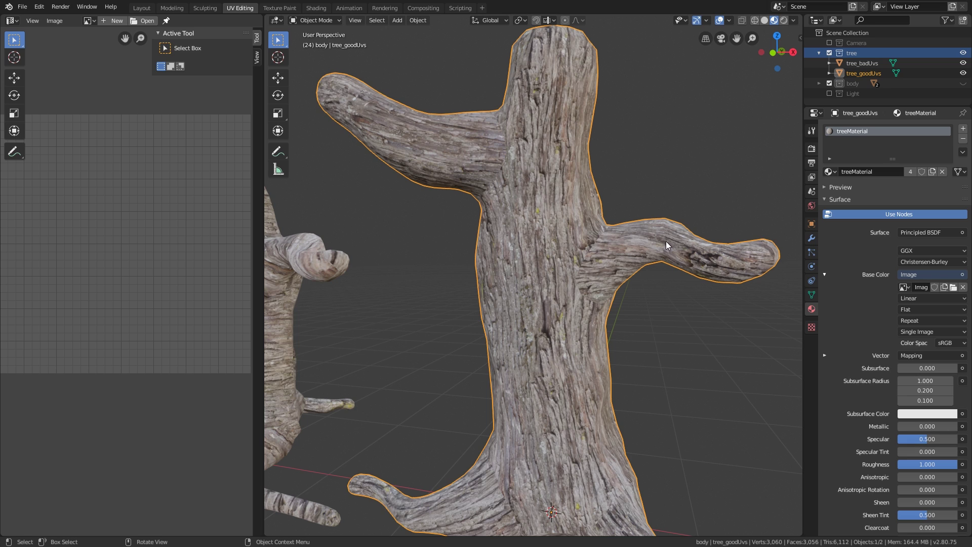
middle_click_drag(471, 314, 529, 289)
scroll(615, 296, "up", 4)
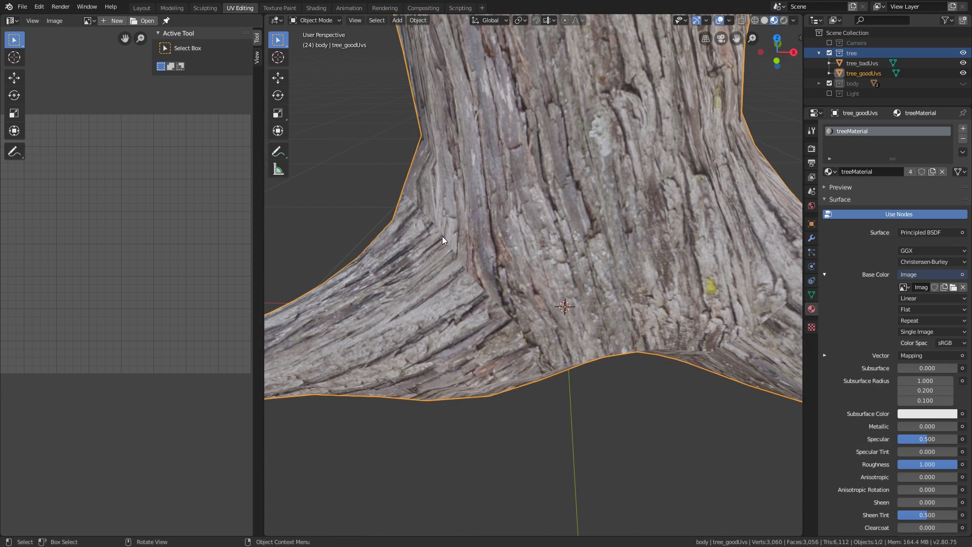
scroll(446, 241, "down", 3)
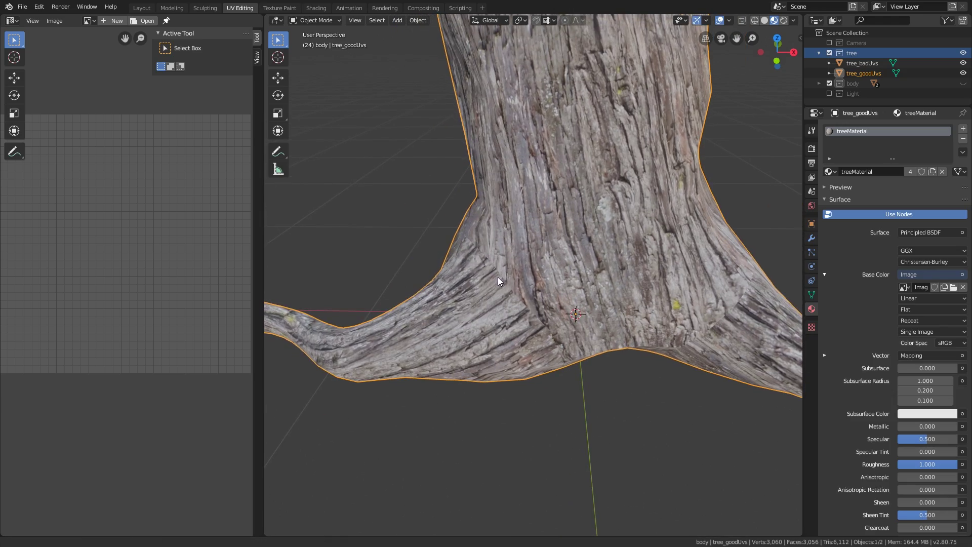
middle_click_drag(473, 247, 584, 314)
middle_click_drag(575, 257, 549, 290)
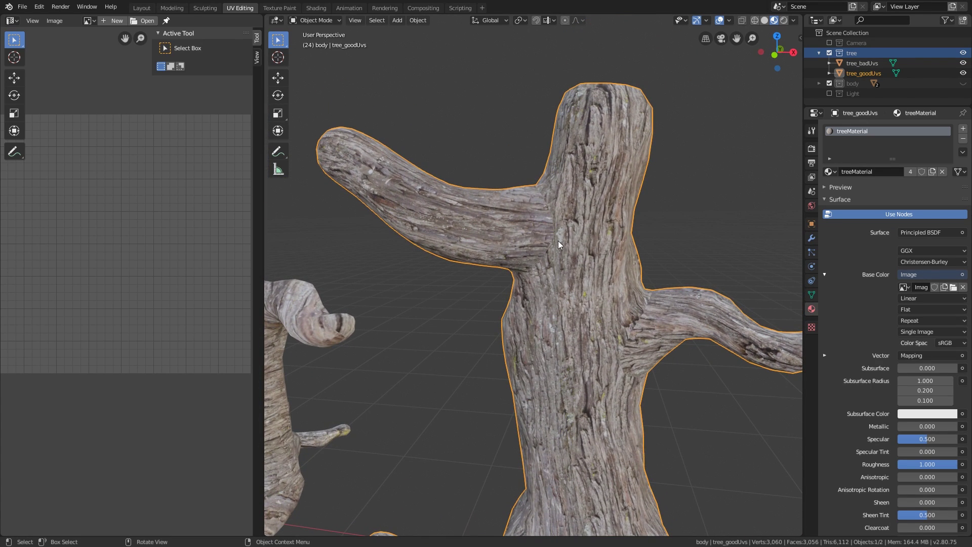
- Examine the bark texture transition where the large upper branch of tree_goodUvs meets the trunk
scroll(557, 241, "up", 1)
scroll(565, 235, "down", 3)
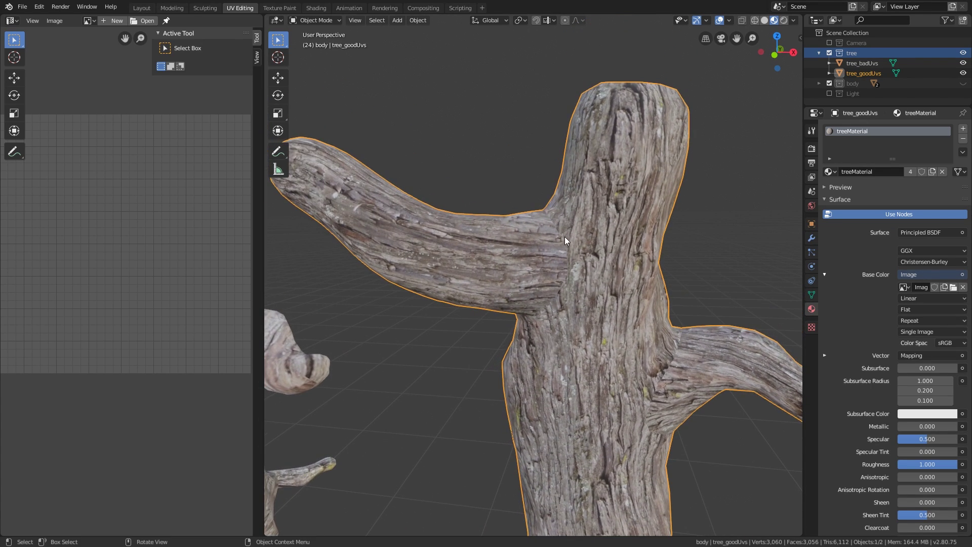
scroll(583, 253, "up", 5)
middle_click_drag(570, 244, 567, 250, "shift")
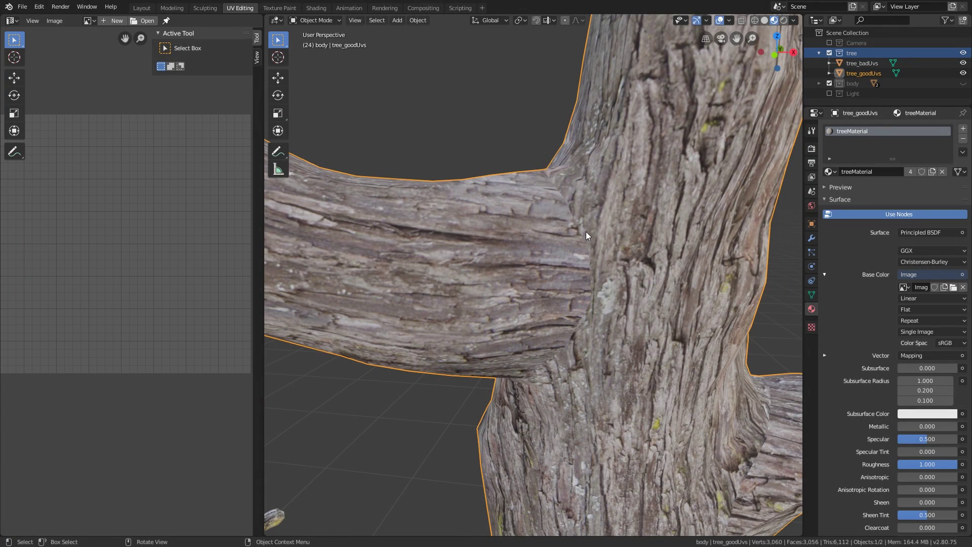
scroll(591, 254, "down", 4)
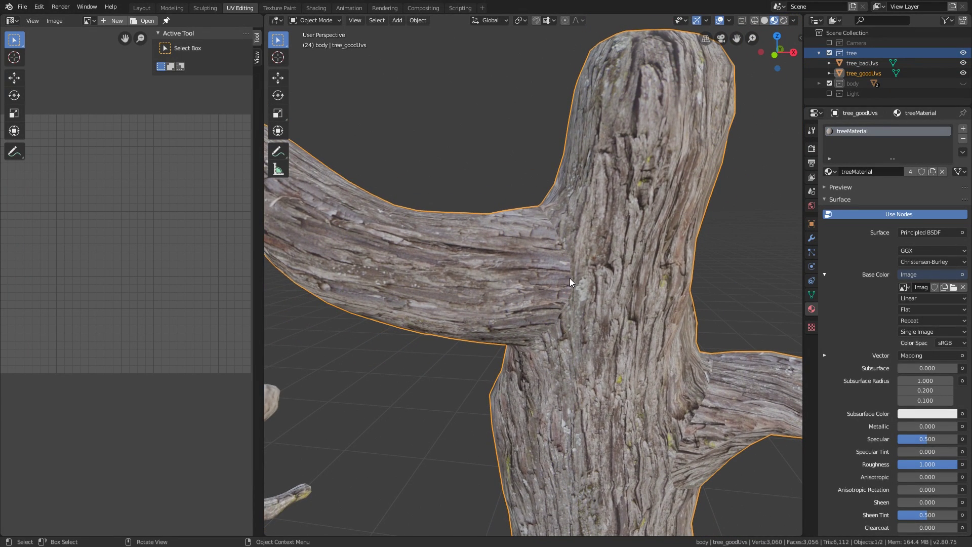
scroll(448, 281, "down", 1)
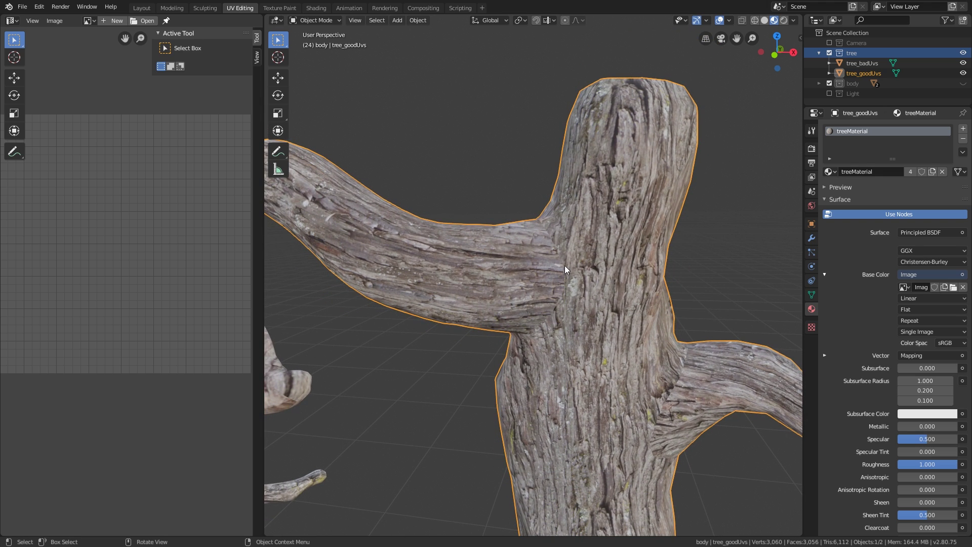
middle_click_drag(557, 287, 550, 277)
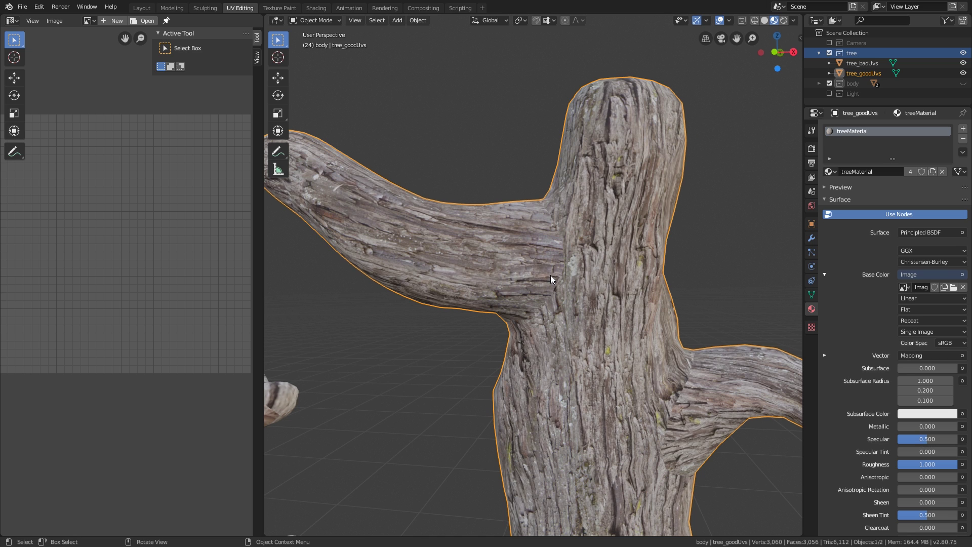
scroll(550, 274, "down", 3)
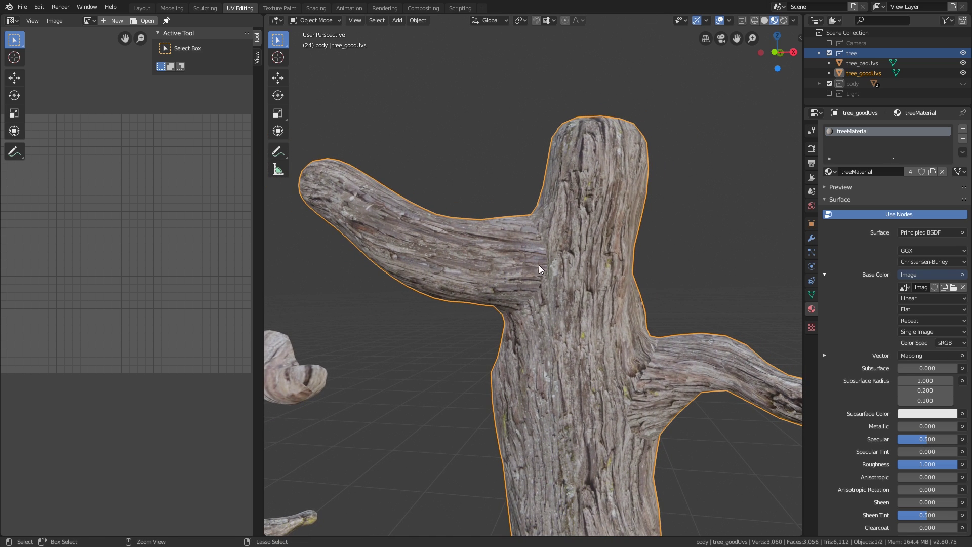
scroll(539, 265, "up", 5)
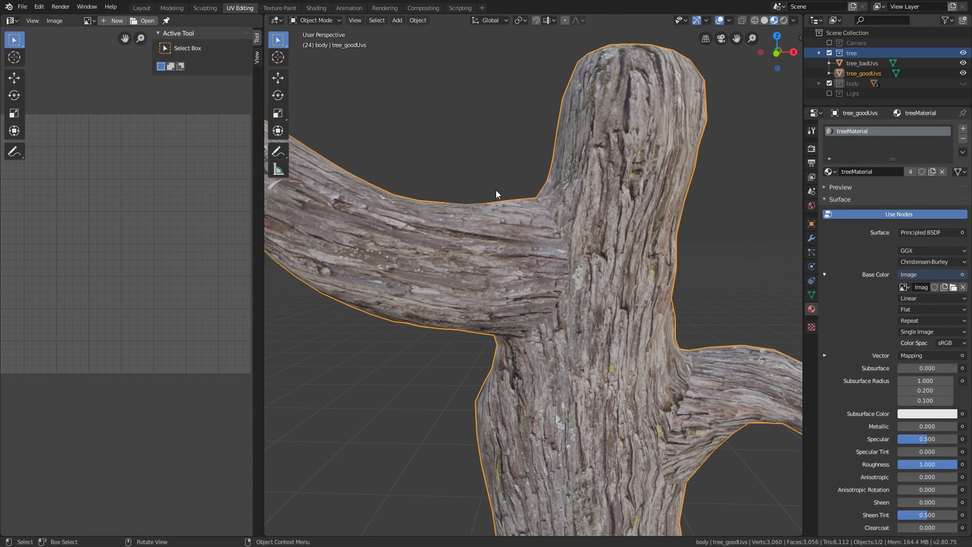
scroll(564, 275, "down", 2)
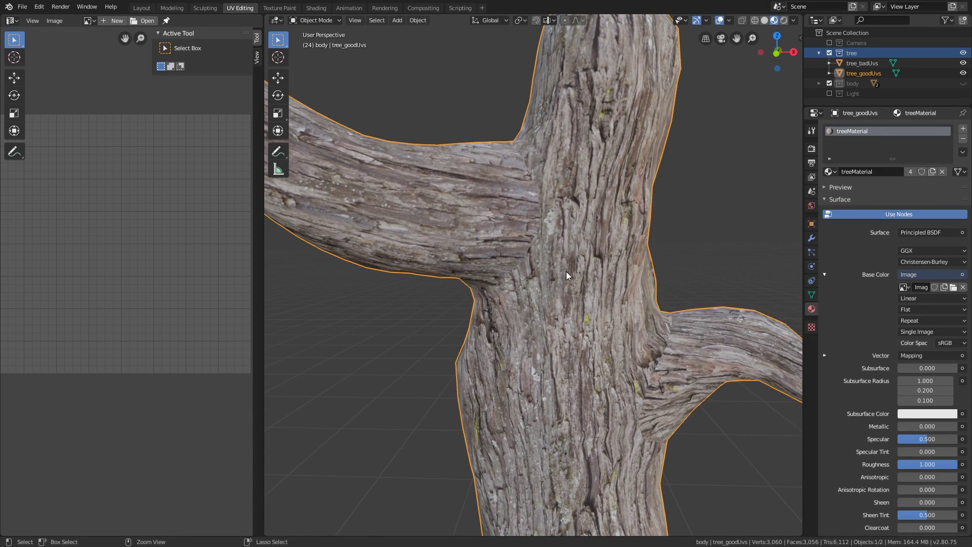
scroll(566, 271, "down", 1)
scroll(553, 319, "up", 2)
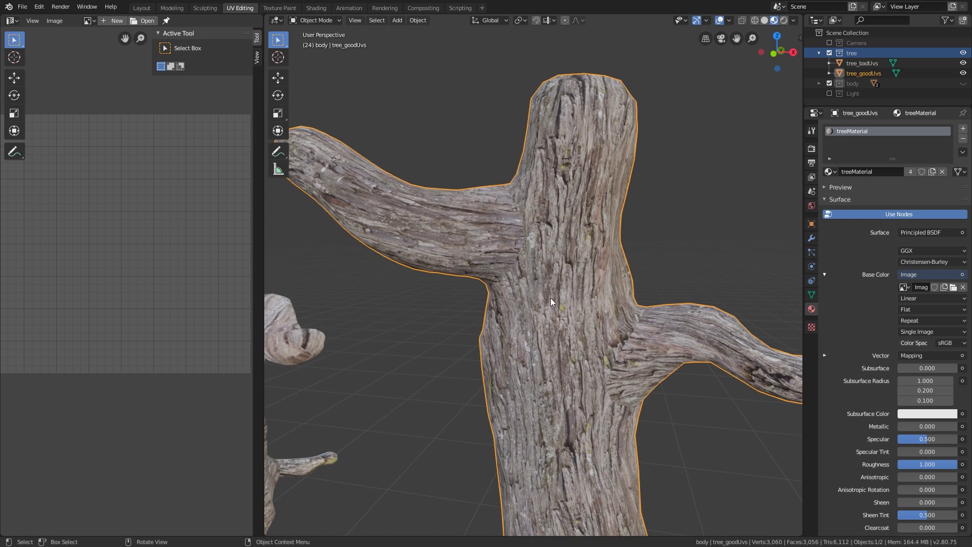
middle_click_drag(551, 287, 564, 287)
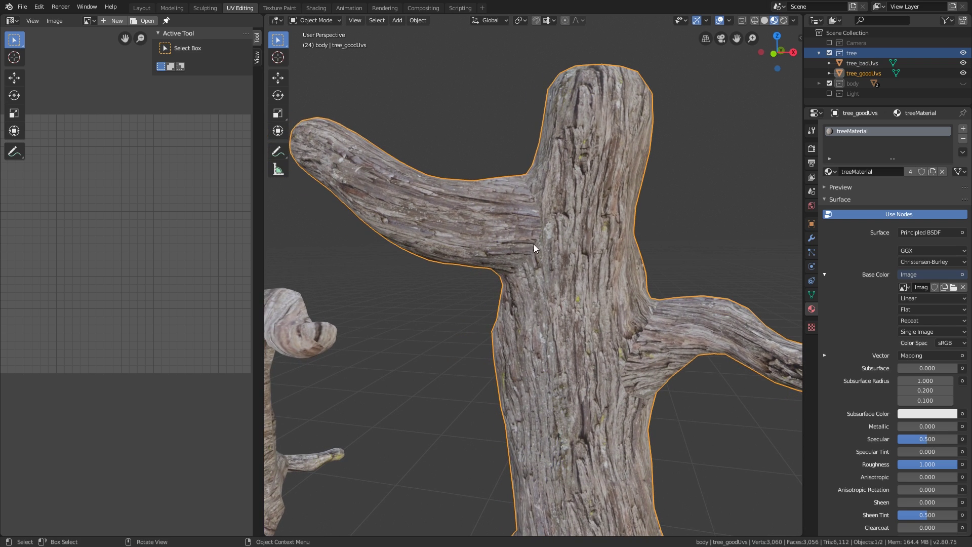
- Put tree_goodUvs into Edit Mode and frame the mesh around its large upper branch
middle_click_drag(534, 254, 601, 381)
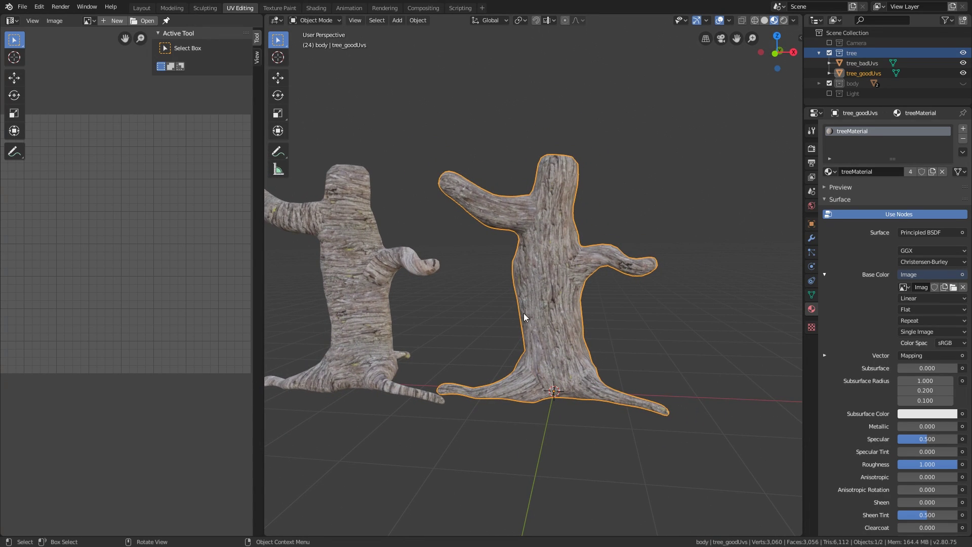
middle_click_drag(519, 313, 572, 303)
scroll(564, 285, "up", 3)
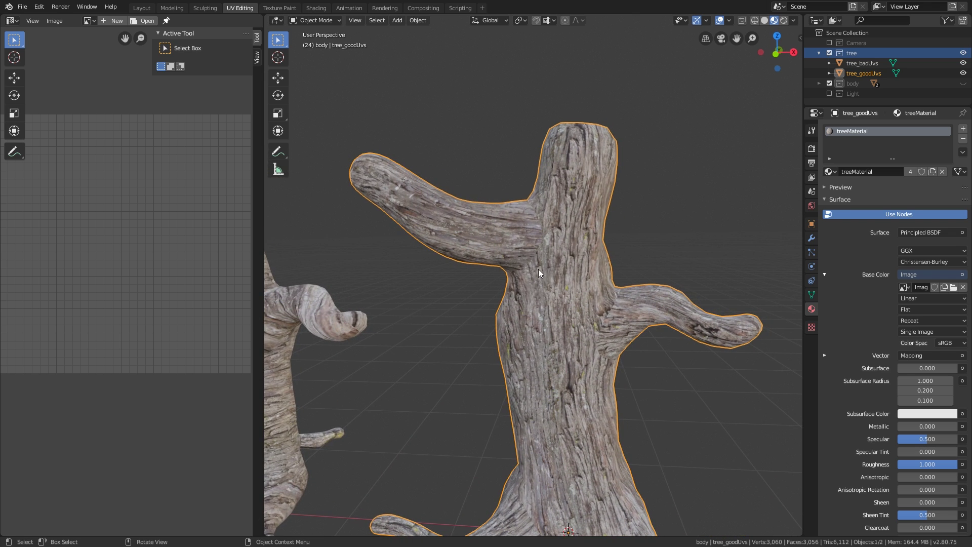
key("Tab")
scroll(538, 252, "up", 1)
middle_click_drag(539, 252, 571, 267)
scroll(571, 255, "up", 1)
scroll(571, 267, "down", 3)
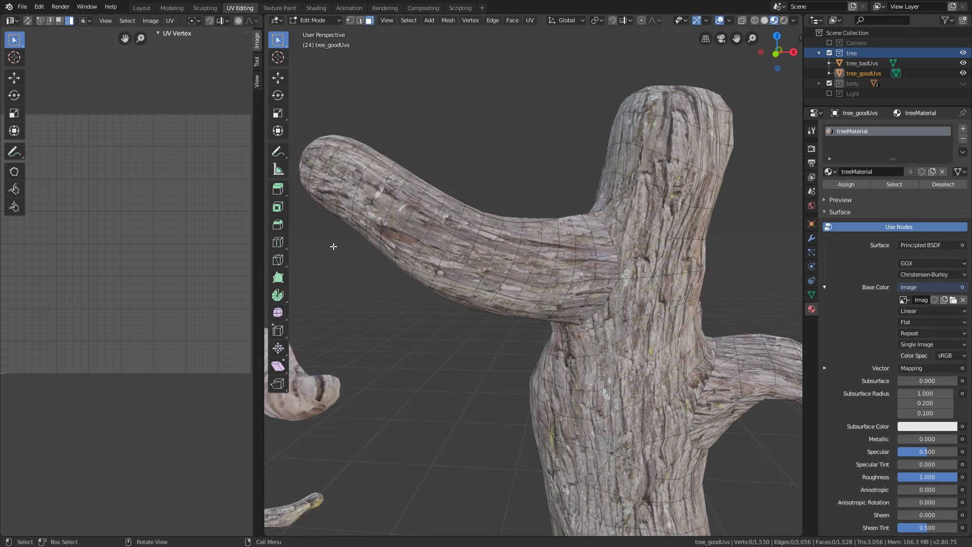
- Select only the large upper branch of tree_goodUvs using Select Linked delimited by UVs
key("a")
mouse_move(176, 250)
middle_mouse_down()
mouse_move(211, 273)
mouse_move(186, 263)
mouse_move(207, 258)
mouse_move(188, 254)
middle_mouse_up()
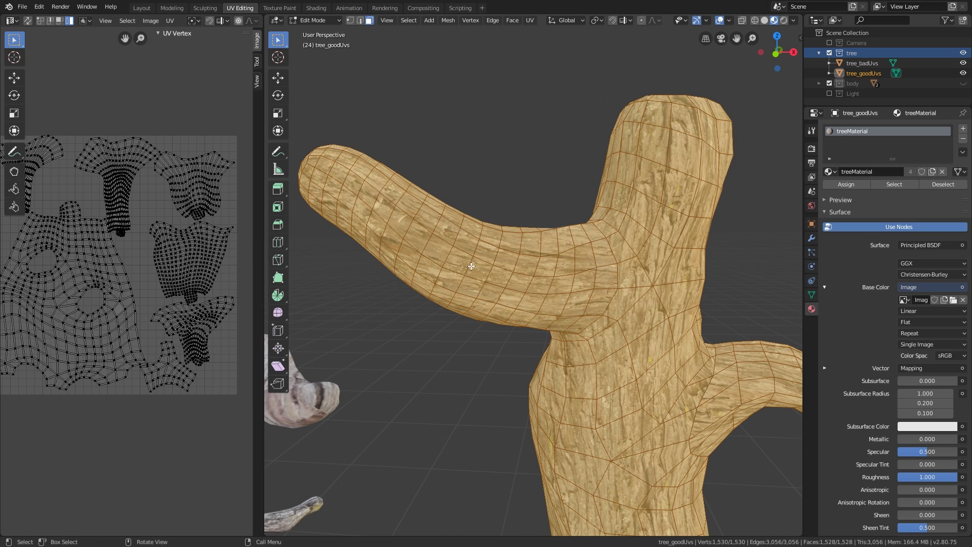
key("l")
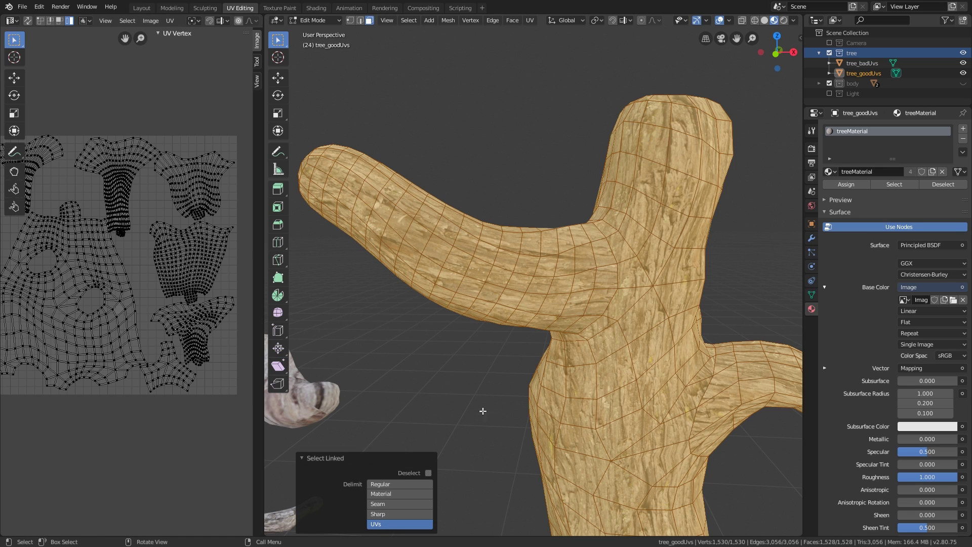
key("alt+a")
key("l")
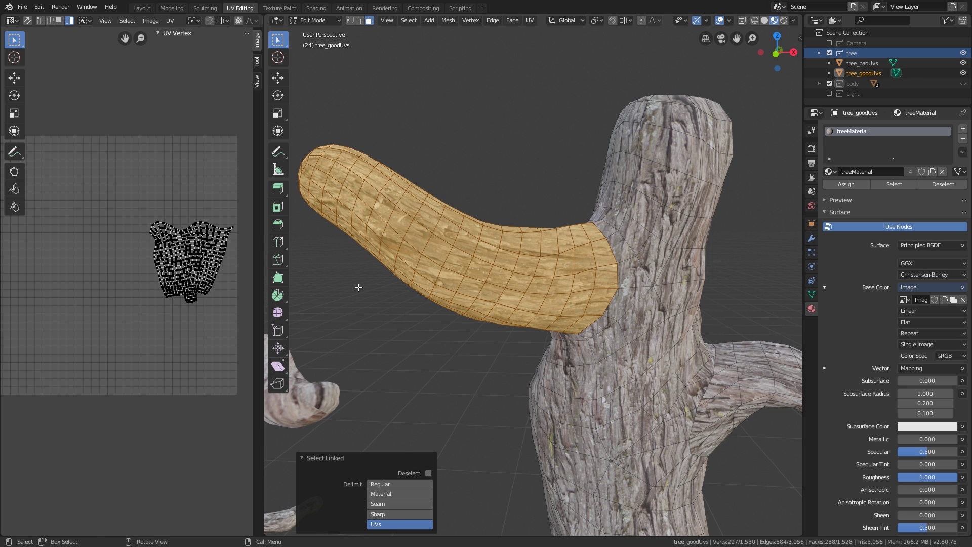
- Select every UV vertex of the large upper branch's island and try scaling the island
scroll(163, 254, "up", 2)
left_click_drag(75, 152, 241, 356)
middle_click_drag(455, 337, 447, 329)
middle_click_drag(476, 277, 511, 317, "shift")
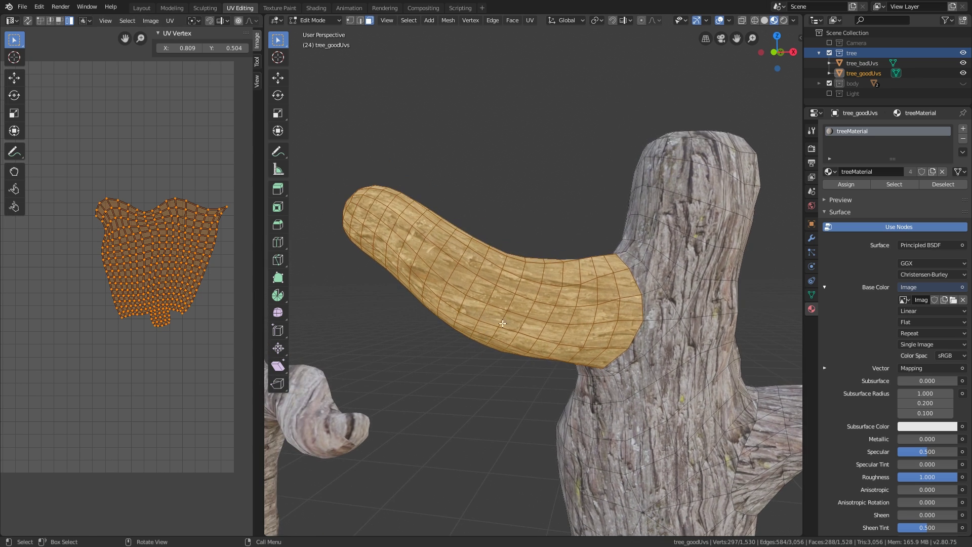
scroll(511, 317, "up", 1)
key("s")
left_click(187, 357)
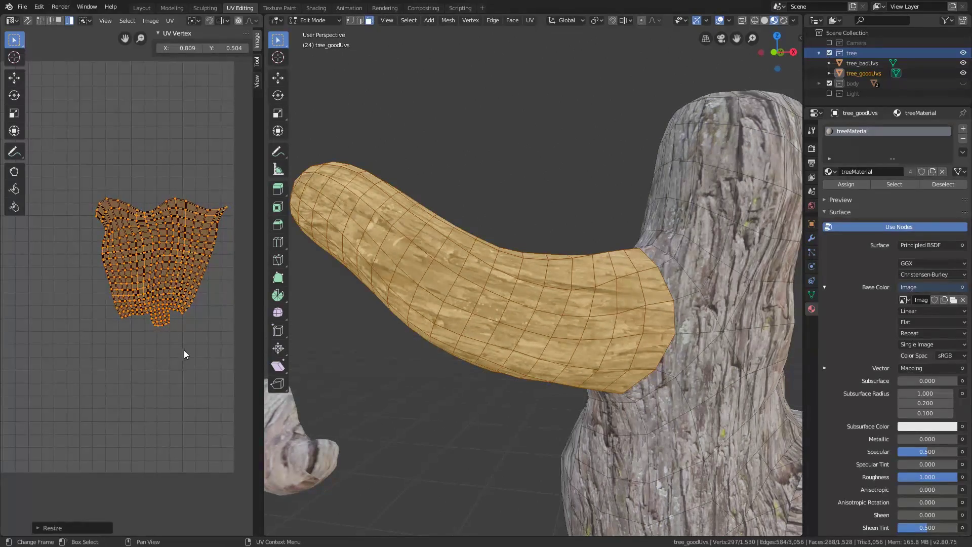
- Rotate the large branch's UV island to test how its angle changes the bark direction on the limb
key("r")
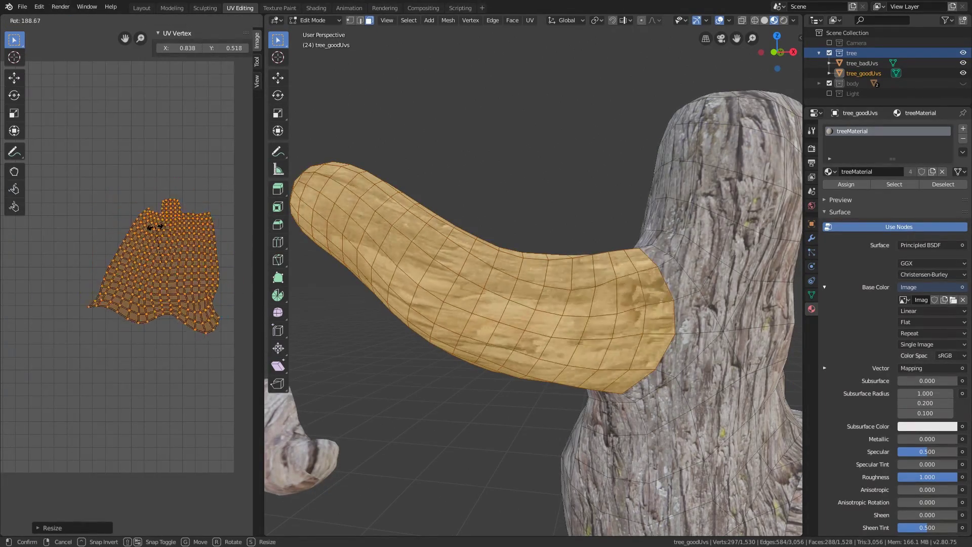
left_click(176, 301)
middle_click_drag(176, 302, 201, 308)
scroll(199, 306, "down", 1)
scroll(212, 308, "down", 1)
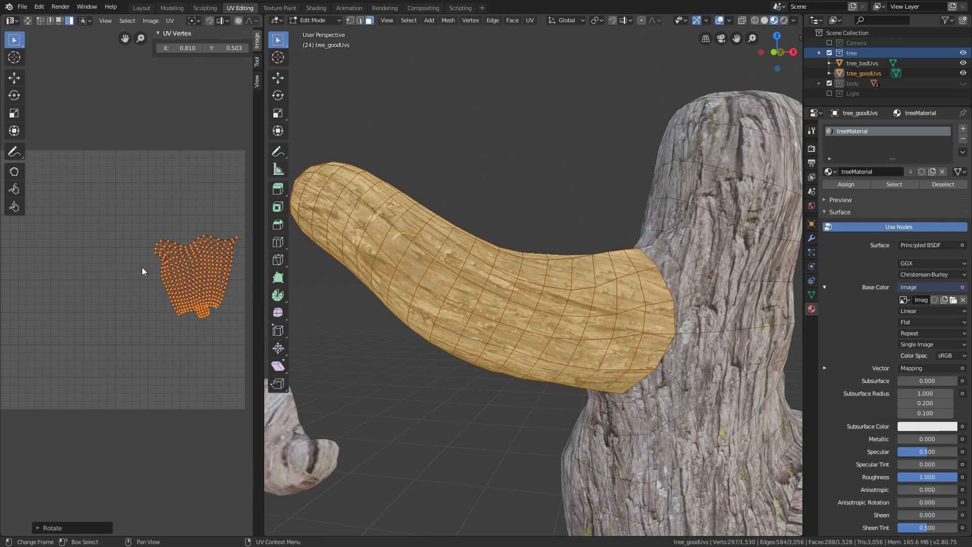
- Select the entire tree_goodUvs mesh so all of its UV islands are displayed together
middle_click_drag(202, 282, 224, 323)
scroll(222, 302, "up", 2)
key("alt+a")
key("a")
scroll(159, 319, "down", 3)
key("alt+a")
key("a")
- Rotate the large branch's UV island away from the bark direction and reposition it between the neighbouring islands
scroll(160, 290, "up", 2)
middle_click_drag(171, 284, 113, 294)
key("r")
left_click(156, 326)
key("g")
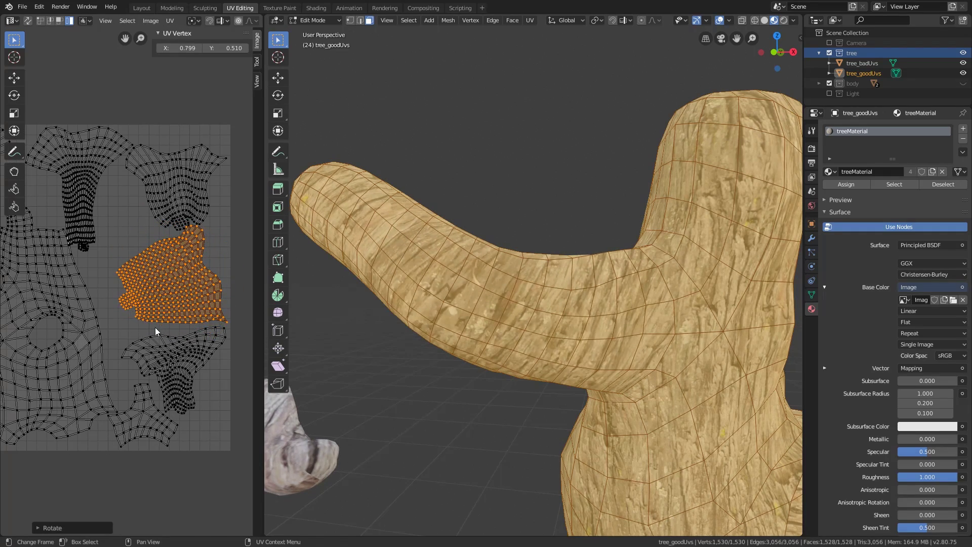
left_click(153, 326)
middle_click_drag(147, 313, 148, 323)
key("r")
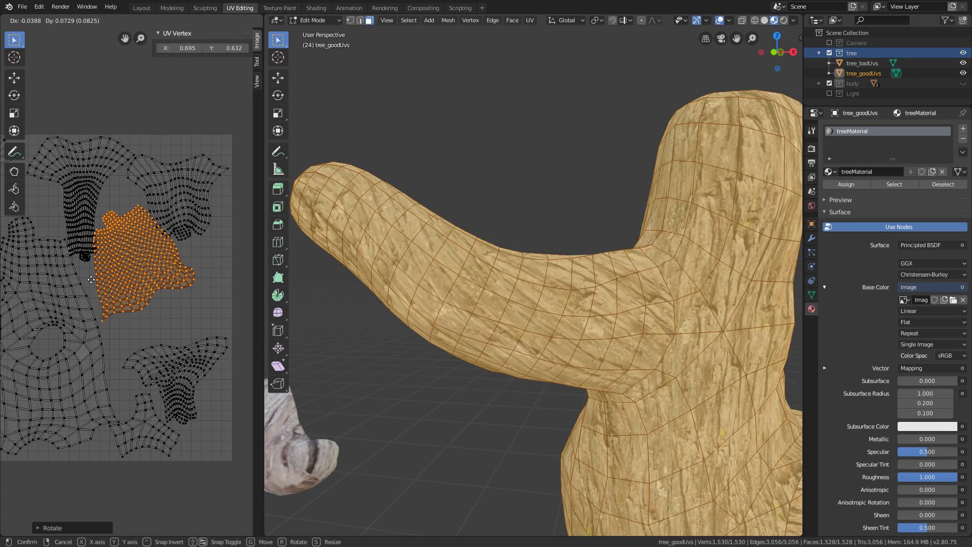
left_click(171, 244)
- Shift the lower branch's UV island aside to make room, and select the long root's island
middle_click_drag(178, 228, 183, 253)
left_click(197, 228)
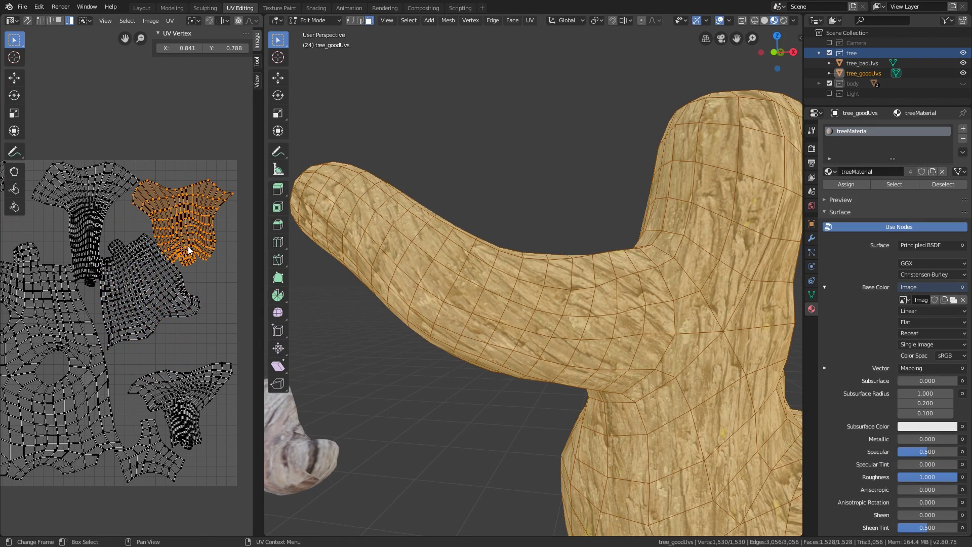
key("g")
left_click(199, 257)
left_click(88, 233)
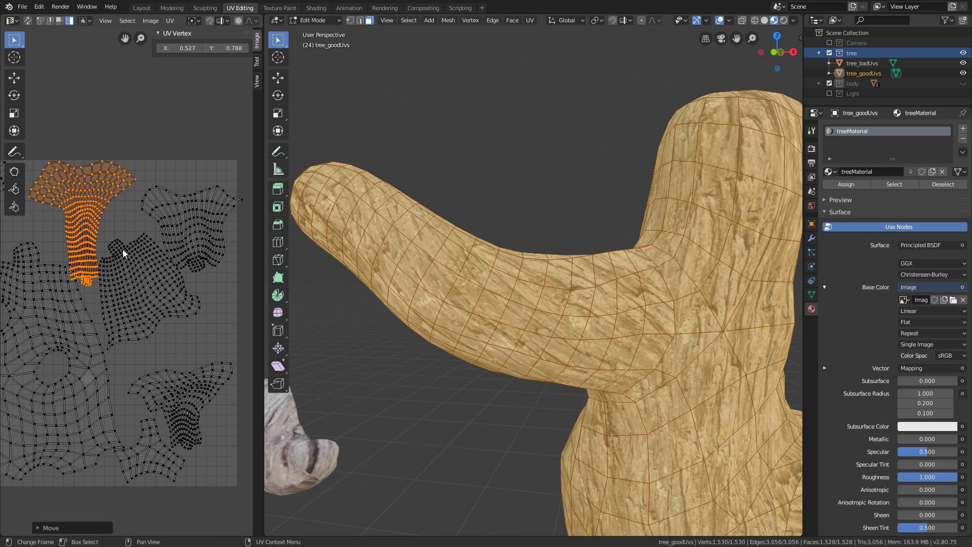
- Clear the mesh selection and examine how the bark runs along the large upper branch
scroll(172, 258, "up", 3)
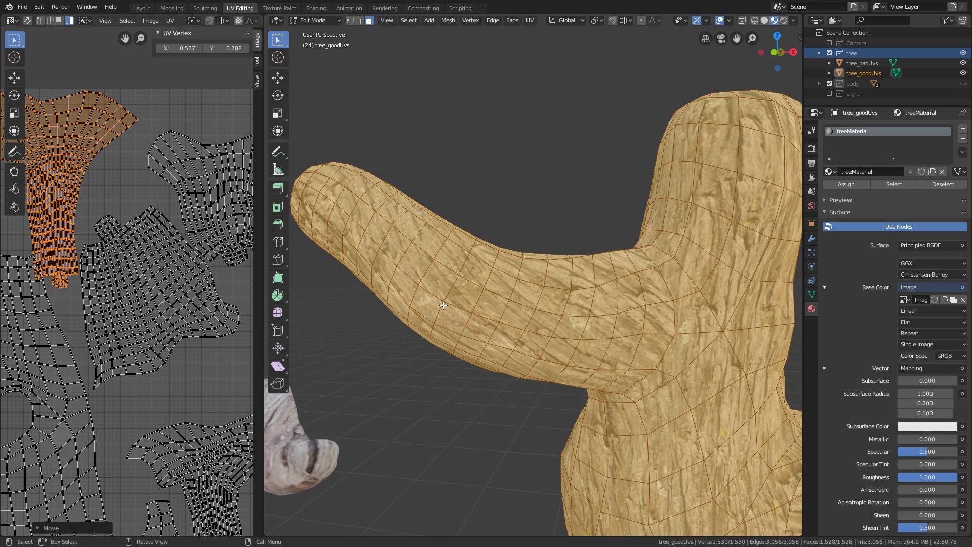
middle_click_drag(489, 336, 473, 333)
left_click(416, 359)
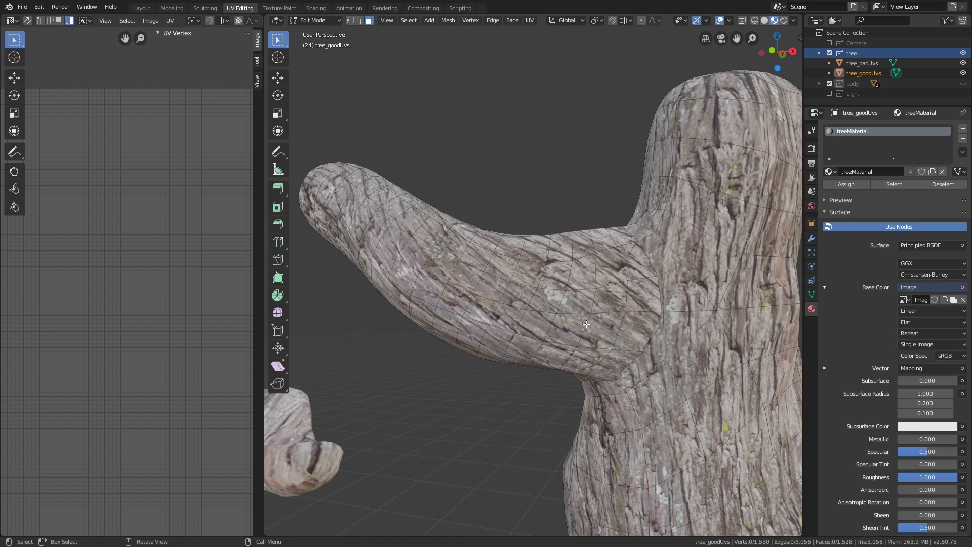
- Reselect the whole mesh and rotate the large branch's UV island about -160° so the bark follows the limb
key("a")
middle_click_drag(217, 272, 219, 301)
left_click(219, 305)
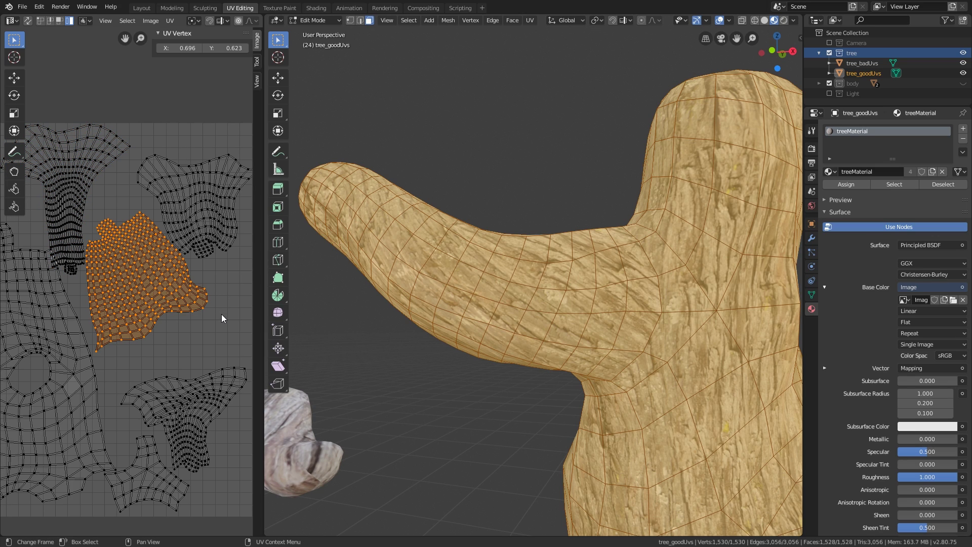
middle_click_drag(221, 314, 228, 308)
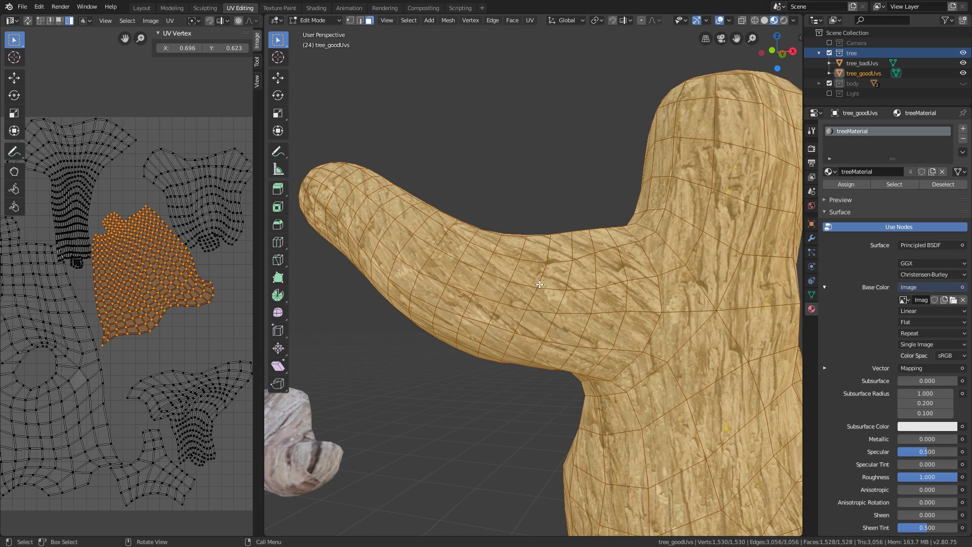
middle_click_drag(215, 328, 209, 328)
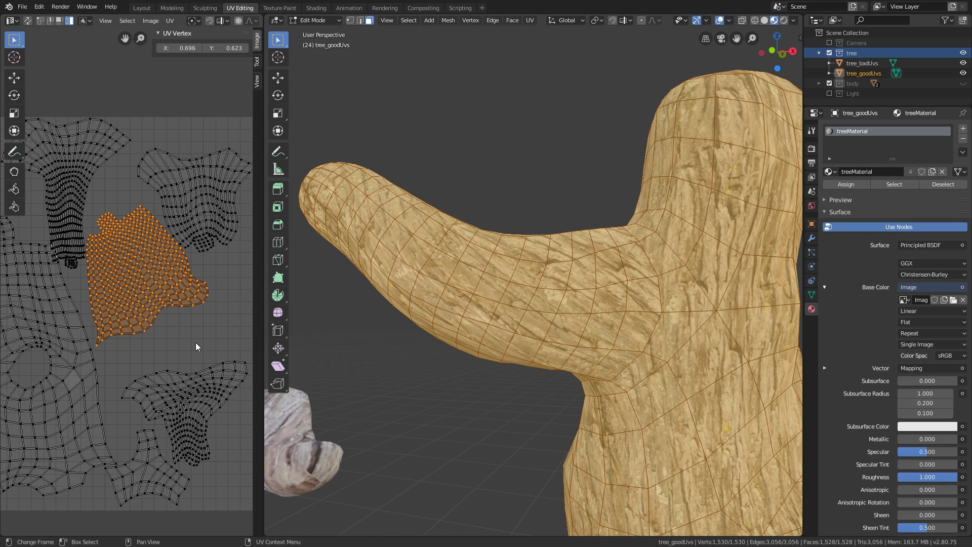
middle_click_drag(196, 342, 201, 342)
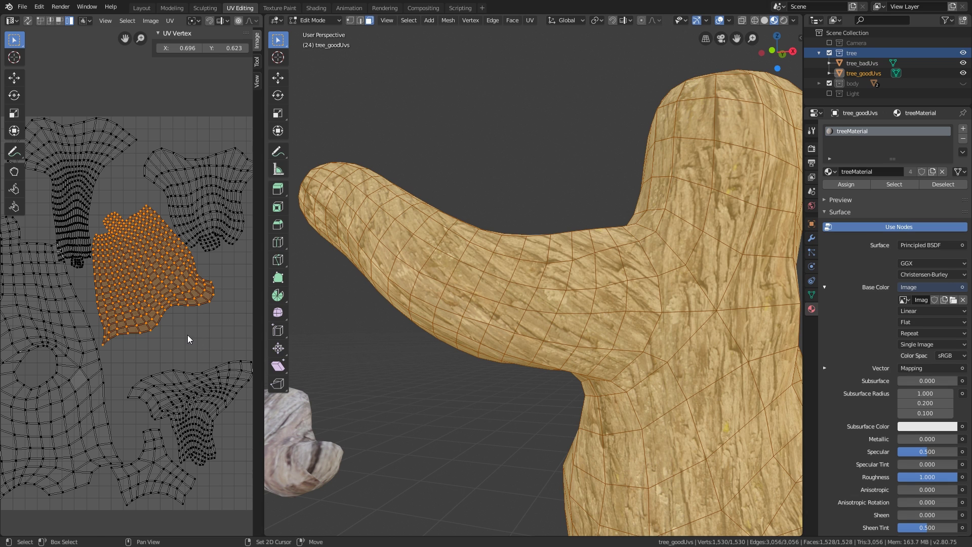
scroll(212, 330, "up", 1)
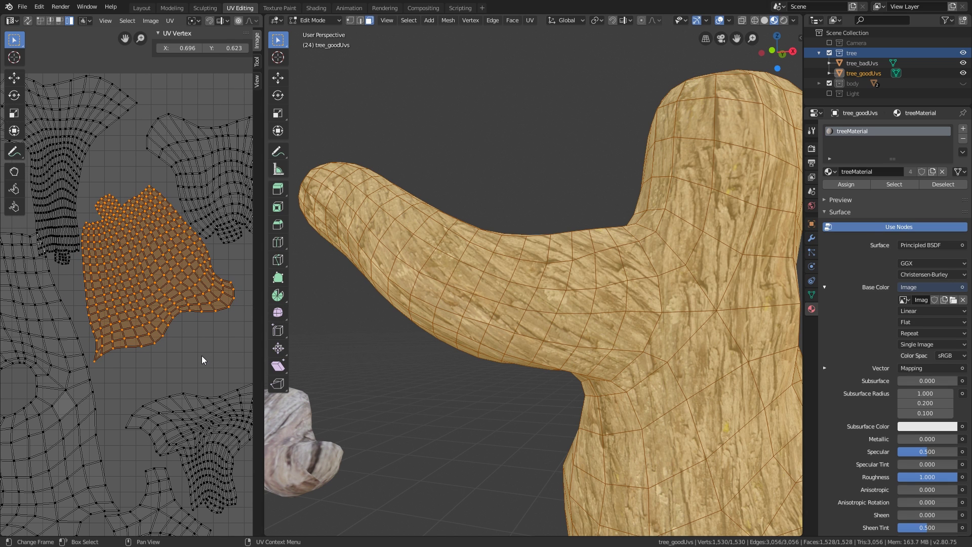
key("r")
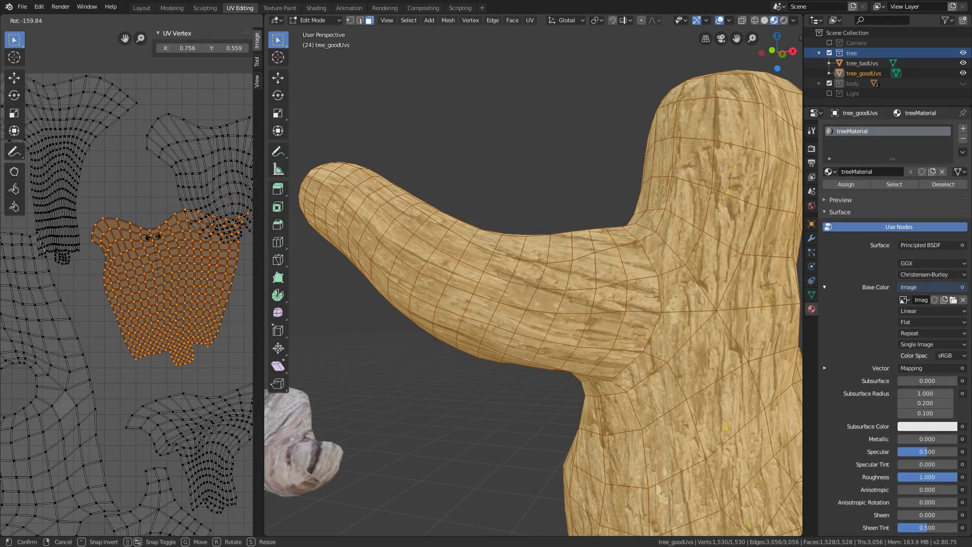
left_click(153, 237)
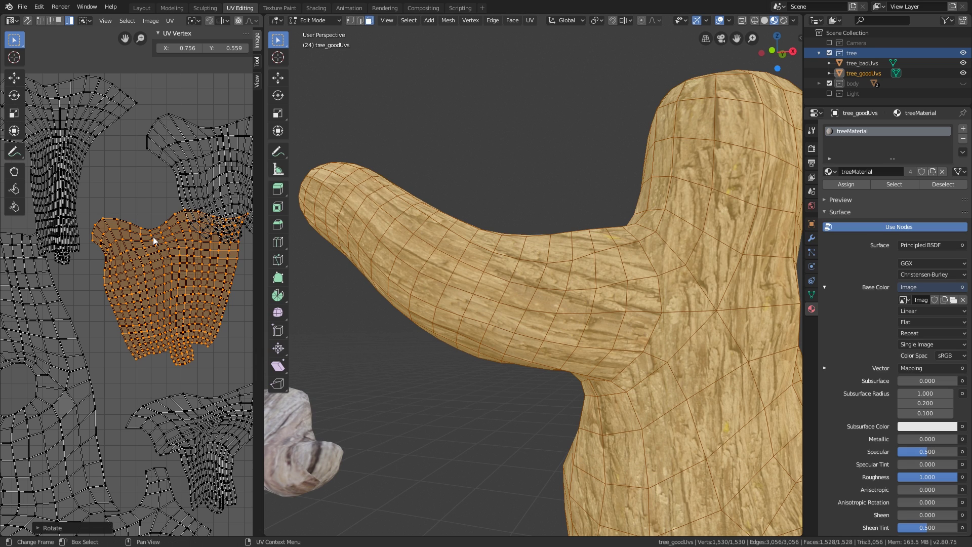
- Move the lower branch's UV island upward, clear of the large branch's island
middle_click_drag(154, 238, 130, 198)
middle_click_drag(162, 266, 147, 295)
middle_click_drag(195, 152, 186, 187)
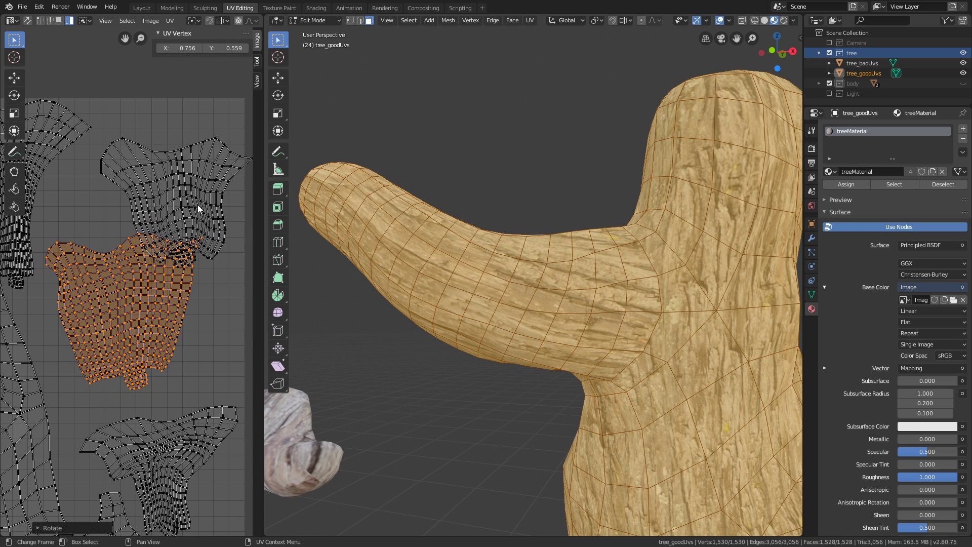
left_click(208, 236)
key("g")
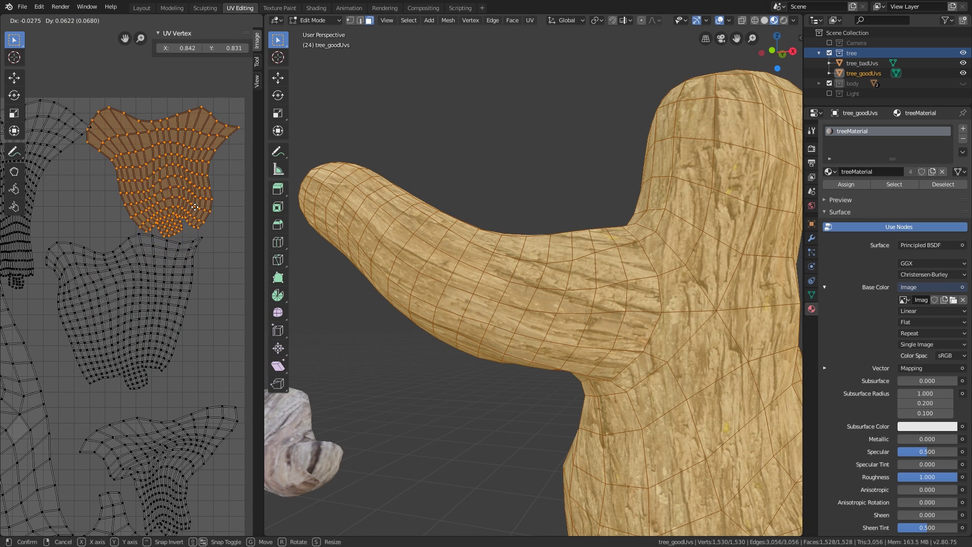
left_click(201, 210)
middle_click_drag(201, 210, 242, 232)
- Move the large branch's UV island into the free space between its neighbours, and clear the mesh selection
middle_click_drag(146, 267, 111, 205)
left_click(155, 261)
key("g")
left_click(174, 286)
middle_click_drag(179, 315, 165, 221, "shift")
middle_click_drag(170, 337, 193, 322)
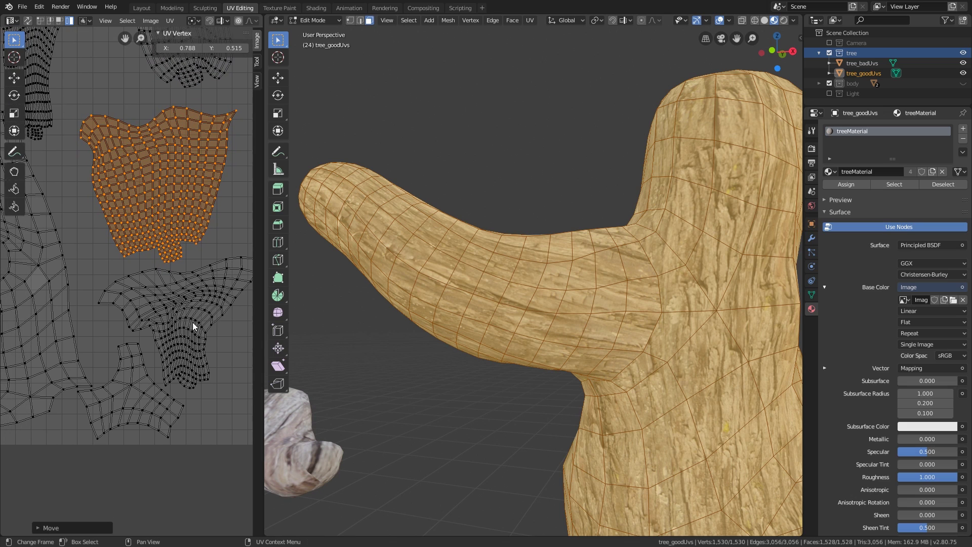
left_click(464, 385)
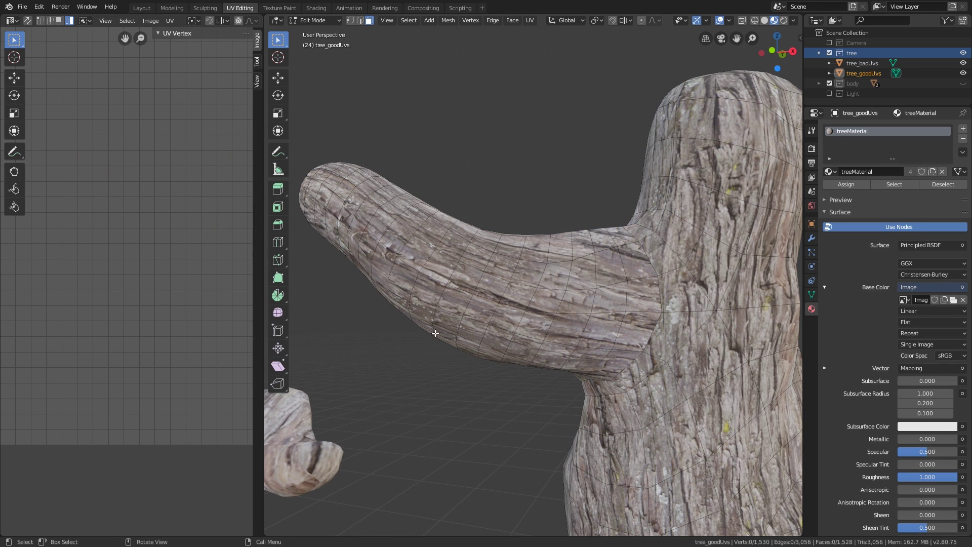
- Select the lower branch on the opposite side of the trunk together with all of its UVs
middle_click_drag(485, 342, 526, 336)
key("l")
scroll(183, 190, "down", 2)
middle_click_drag(184, 190, 205, 253)
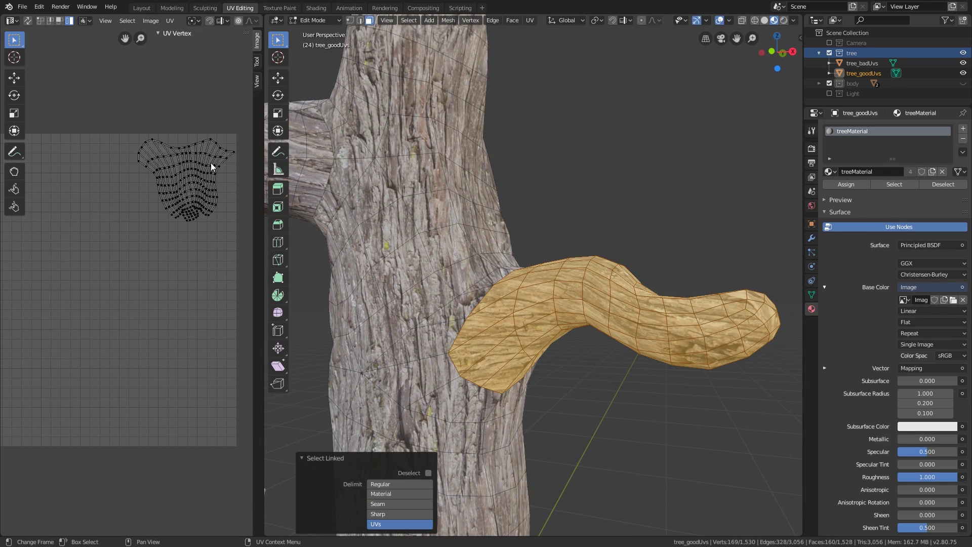
scroll(212, 165, "up", 1)
middle_click_drag(211, 162, 181, 196)
key("a")
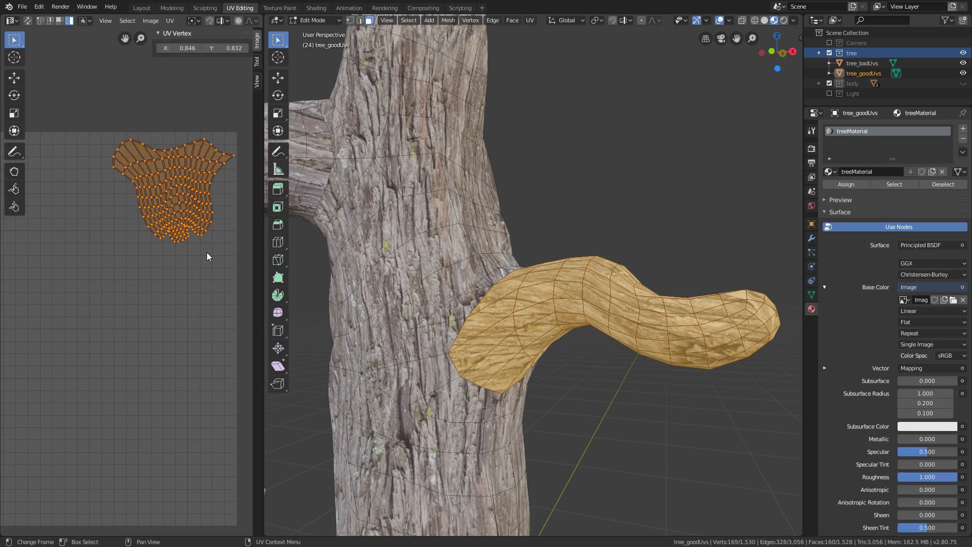
- Rotate the lower branch's UV island about 97° and examine the bark direction on the deselected mesh
scroll(182, 255, "up", 2)
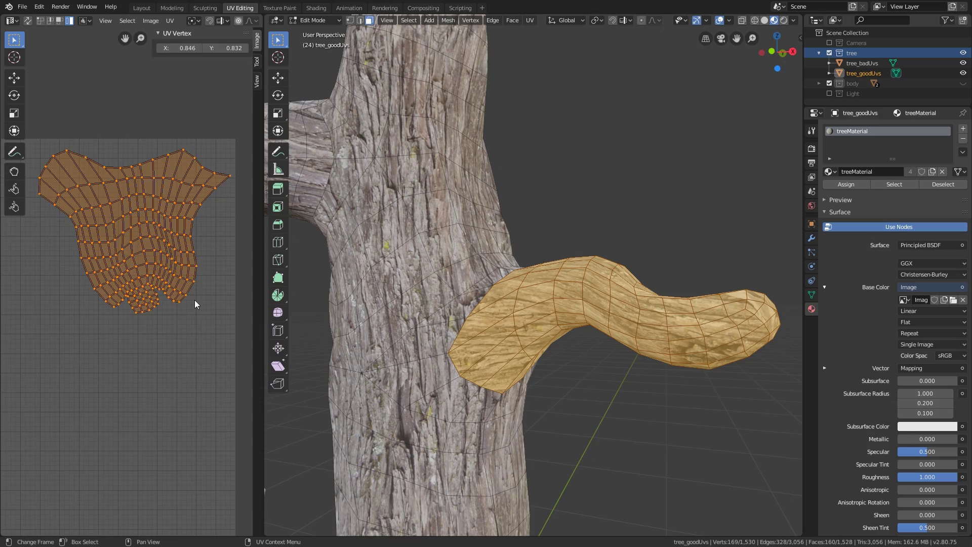
key("r")
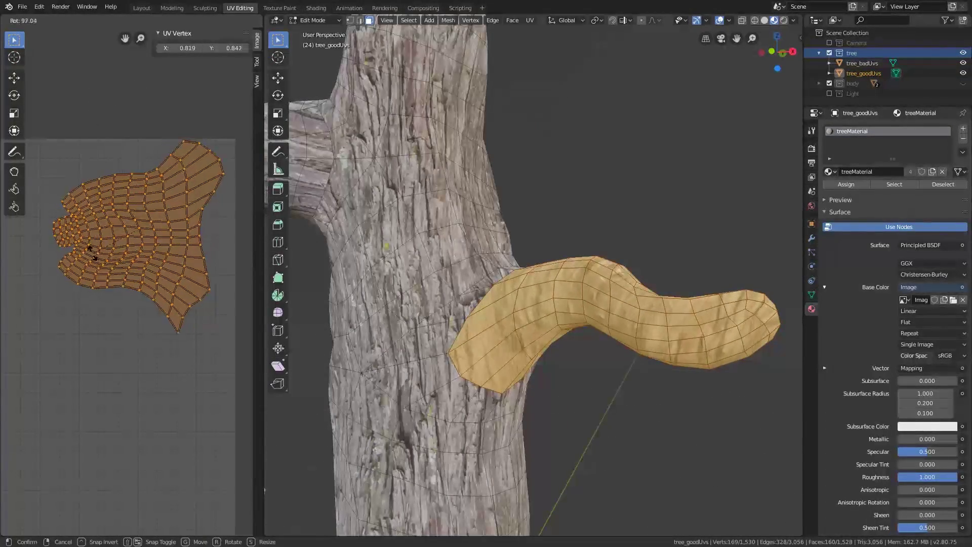
left_click(92, 254)
left_click(623, 386)
middle_click_drag(623, 387, 655, 381)
scroll(655, 382, "down", 1)
scroll(650, 363, "up", 2)
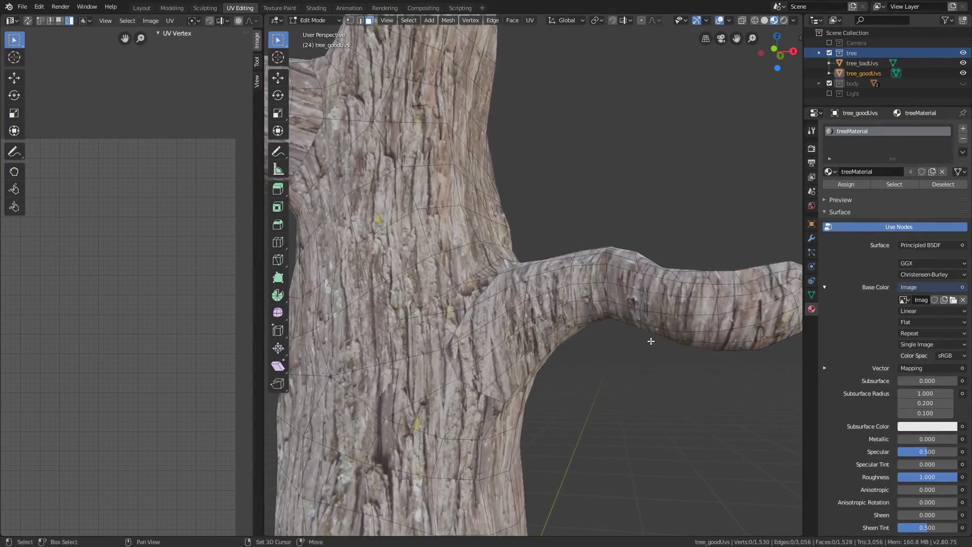
middle_click_drag(646, 342, 615, 328)
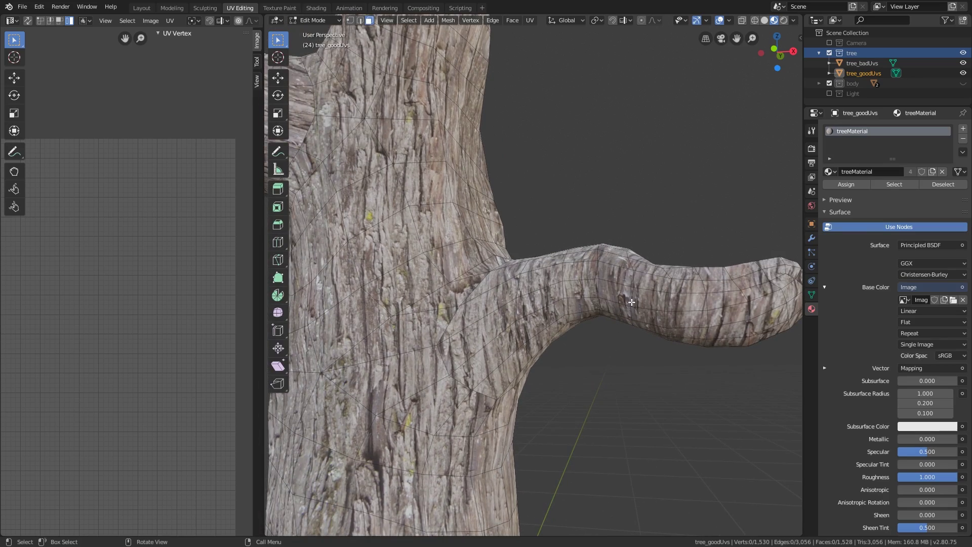
- Reselect the lower branch and rotate its UV island so the bark runs roughly lengthwise, then clear the selection
key("l")
key("r")
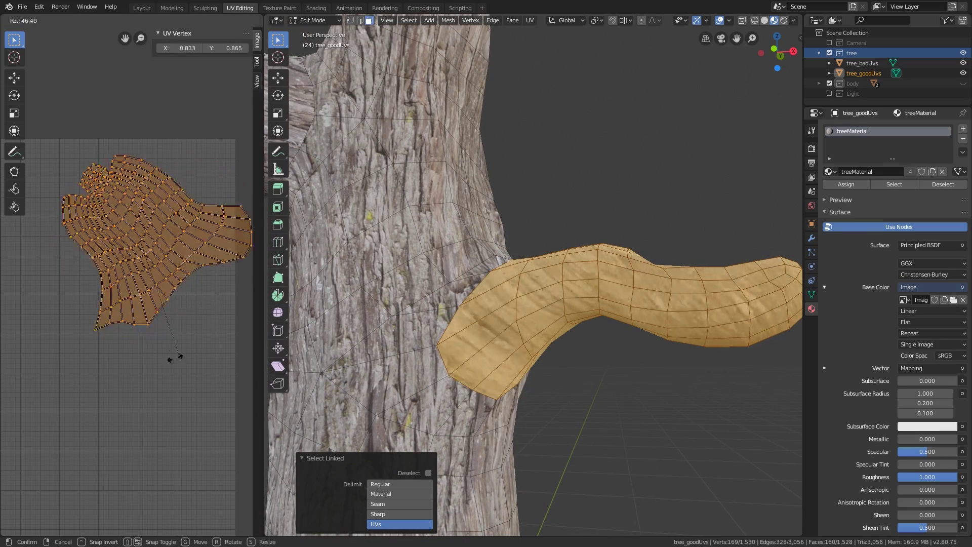
left_click(68, 320)
middle_click_drag(98, 306, 113, 309)
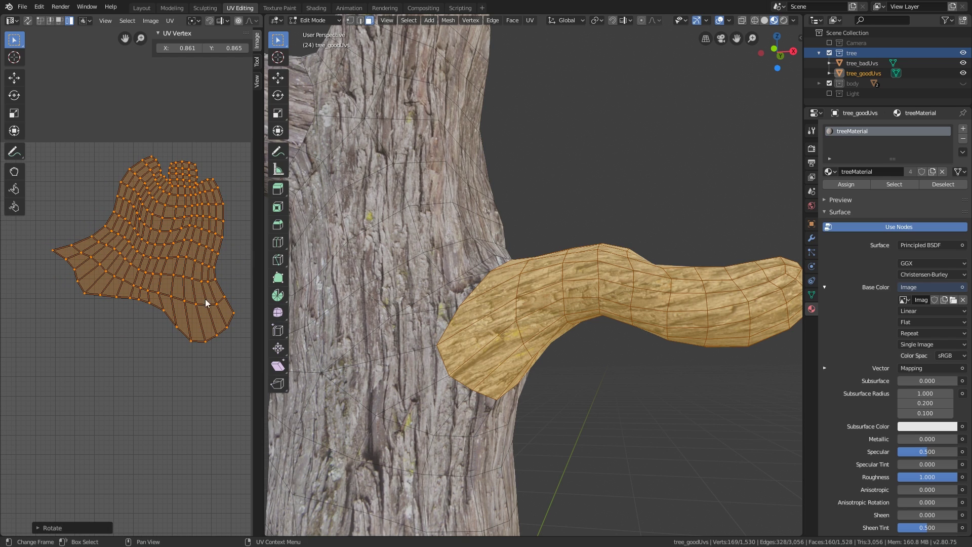
left_click(446, 250)
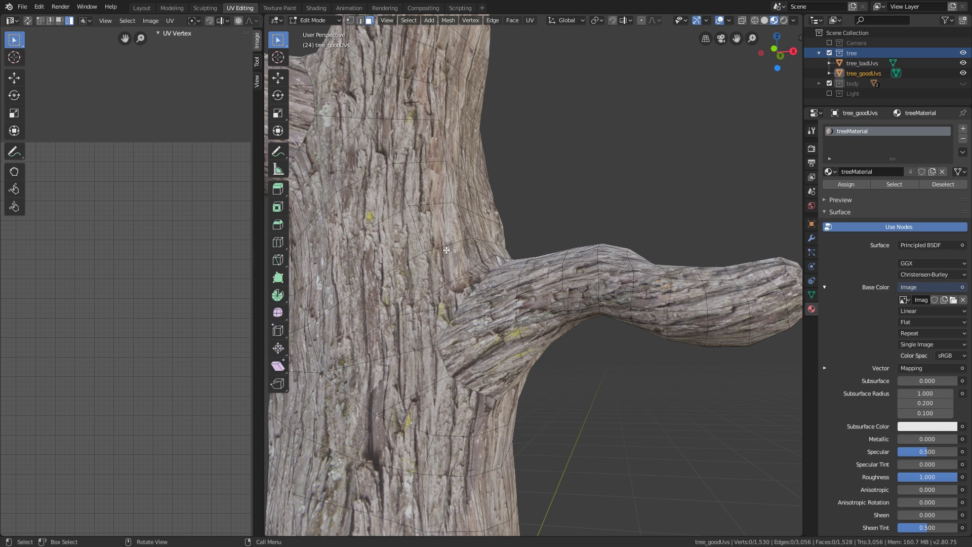
- Select the root at the base of tree_goodUvs with its UVs, rotate its UV island, and clear the mesh selection
middle_click_drag(446, 249, 528, 324)
key("l")
scroll(190, 298, "down", 4)
middle_click_drag(130, 249, 165, 264)
scroll(35, 299, "up", 1)
scroll(165, 269, "up", 2)
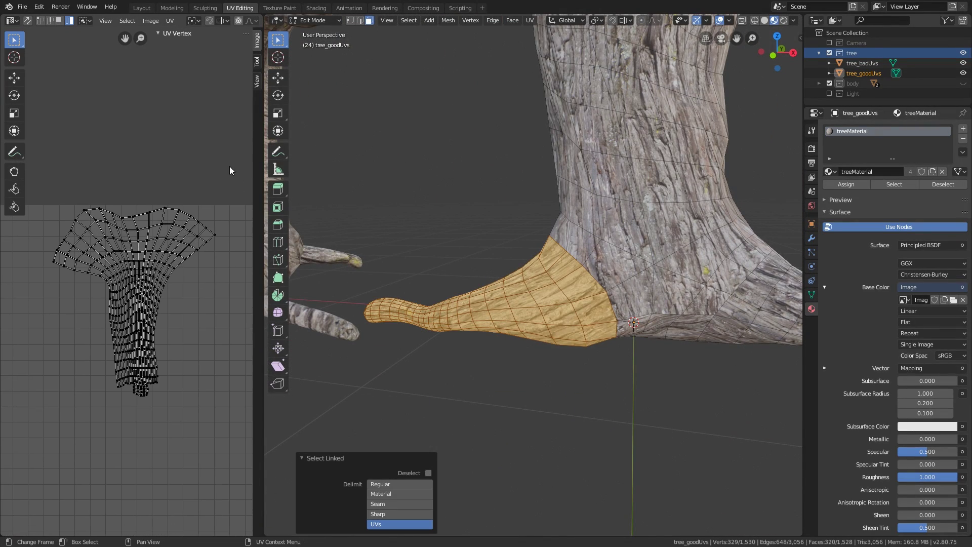
left_click_drag(228, 169, 50, 417)
key("r")
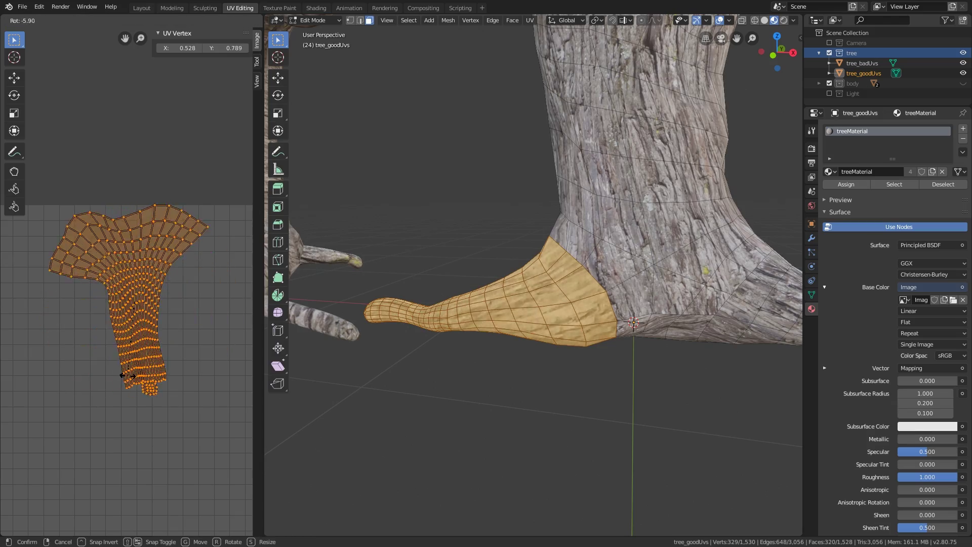
left_click(135, 242)
key("KP_Decimal")
scroll(514, 396, "down", 1)
key("alt+a")
- Switch mesh editing from tree_goodUvs to tree_badUvs and clear its mesh selection
middle_click_drag(514, 396, 516, 321, "shift")
scroll(488, 373, "down", 2)
key("Tab")
left_click(581, 350)
key("Tab")
scroll(587, 344, "up", 3)
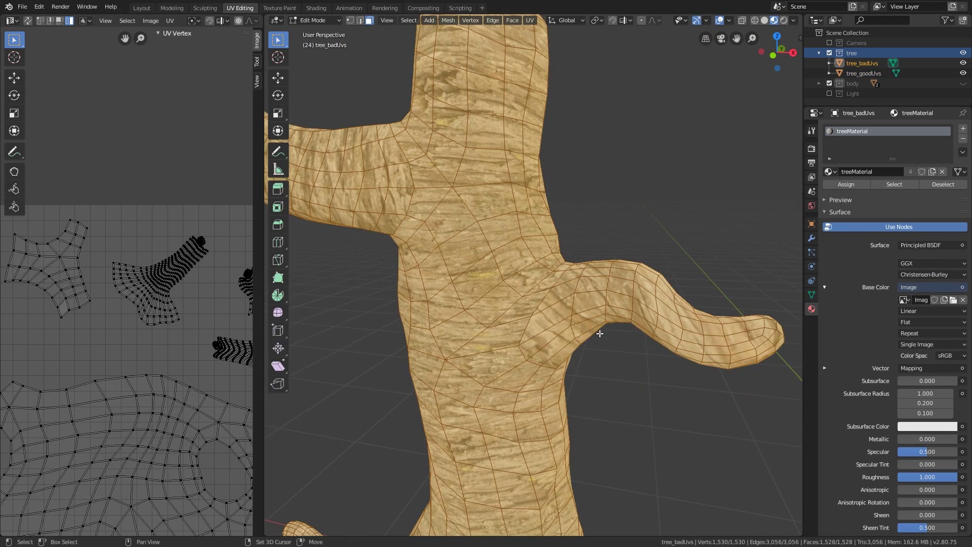
key("alt+a")
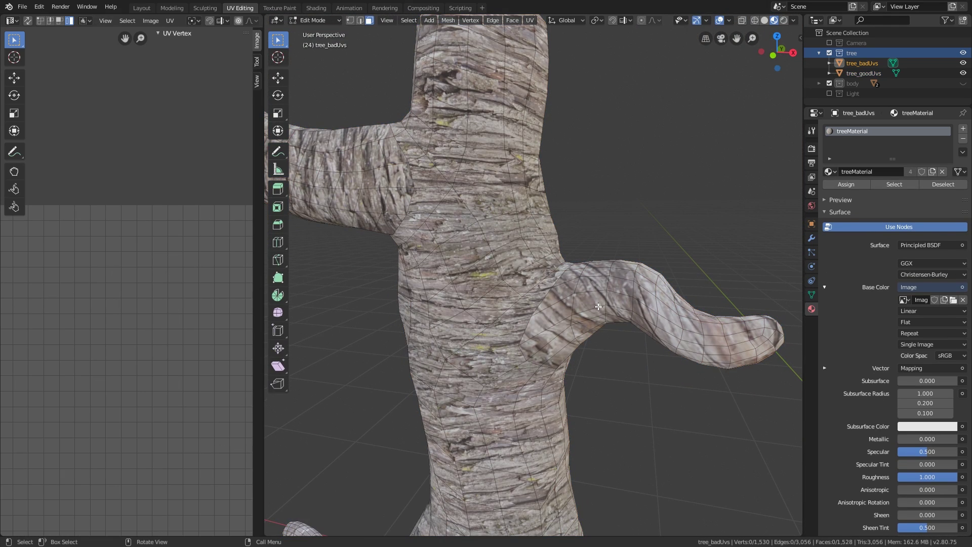
- Select the lower branch of tree_badUvs, scale its UV island up about 2.8 times and rotate it about 64°
key("l")
scroll(126, 268, "down", 3)
key("a")
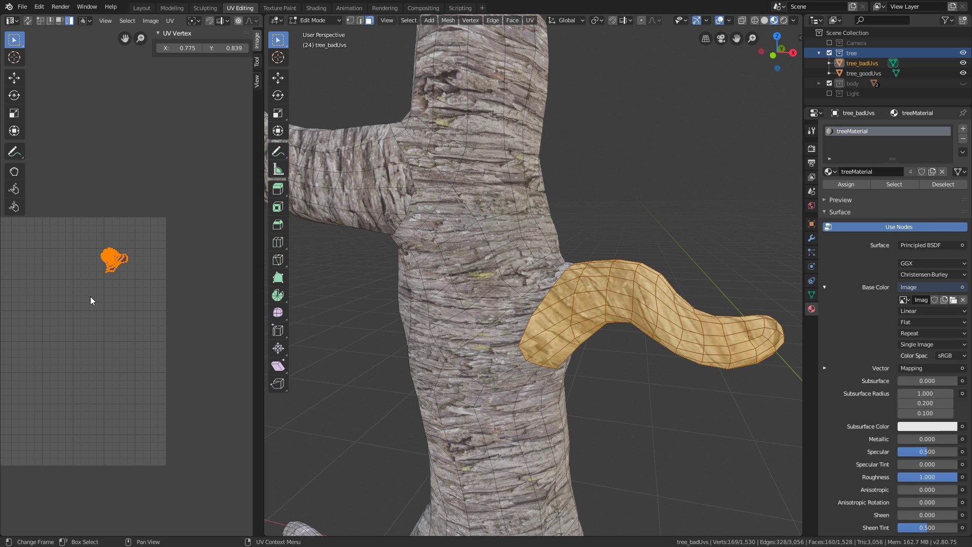
key("s")
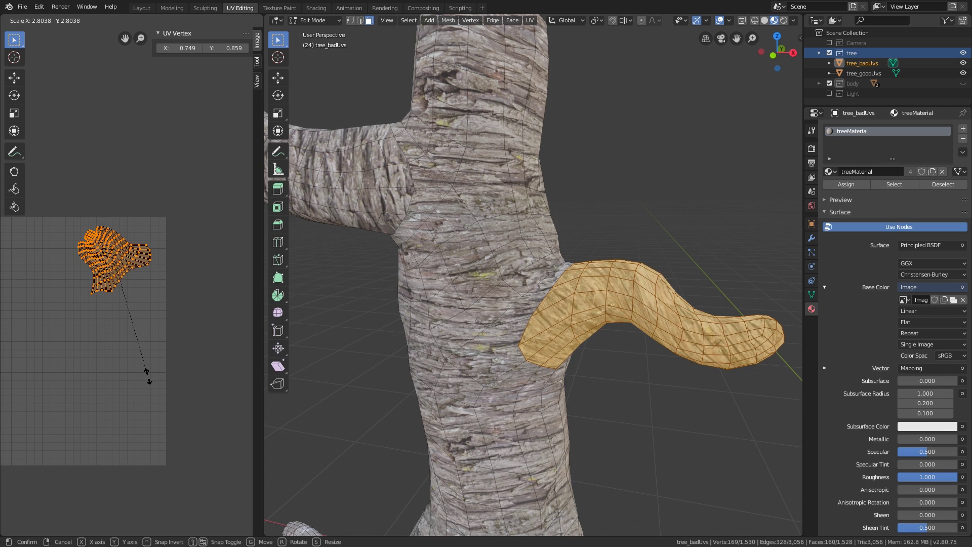
left_click(148, 375)
key("r")
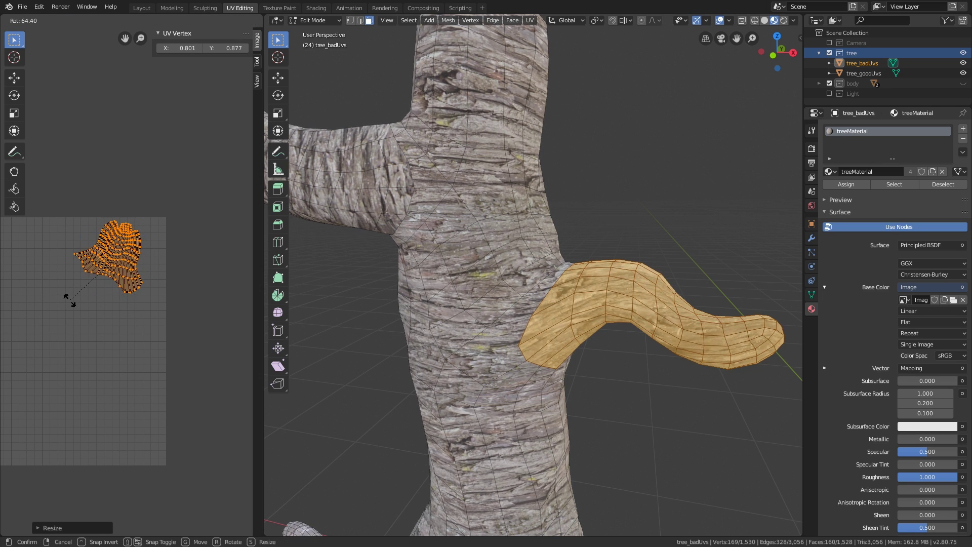
left_click(70, 300)
- Select only the large upper branch and rotate its UV island so the bark runs along the branch
middle_click_drag(622, 319, 563, 324)
key("l")
key("alt+a")
key("l")
middle_click_drag(138, 281, 253, 285)
key("a")
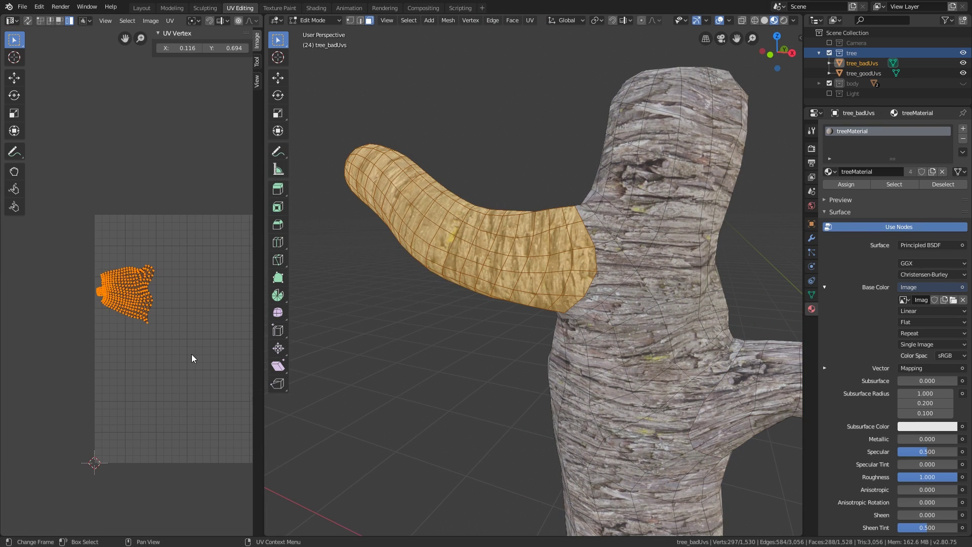
key("r")
left_click(65, 384)
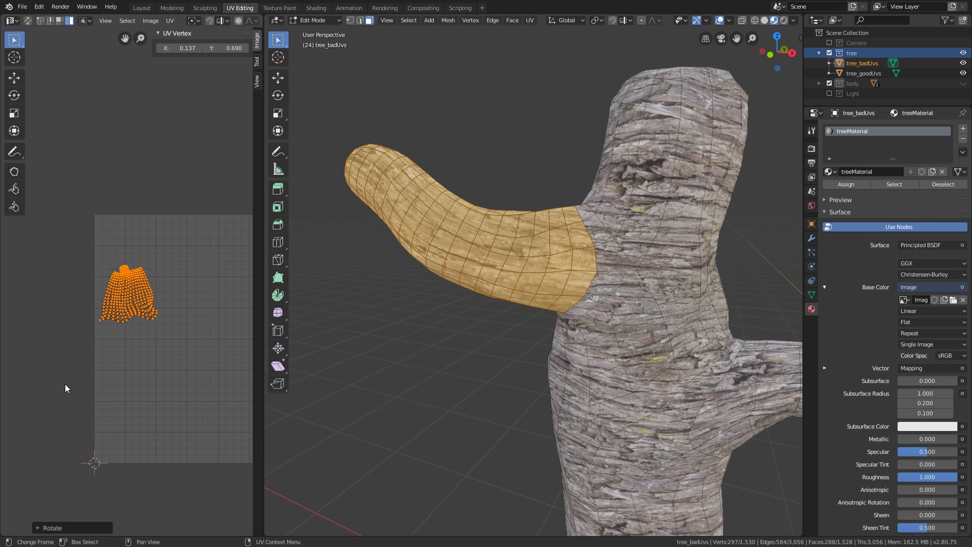
- Select only the root below the large branch and rotate its UV island so the bark runs along the root
middle_click_drag(498, 385, 482, 247, "shift")
middle_click_drag(462, 422, 458, 390, "shift")
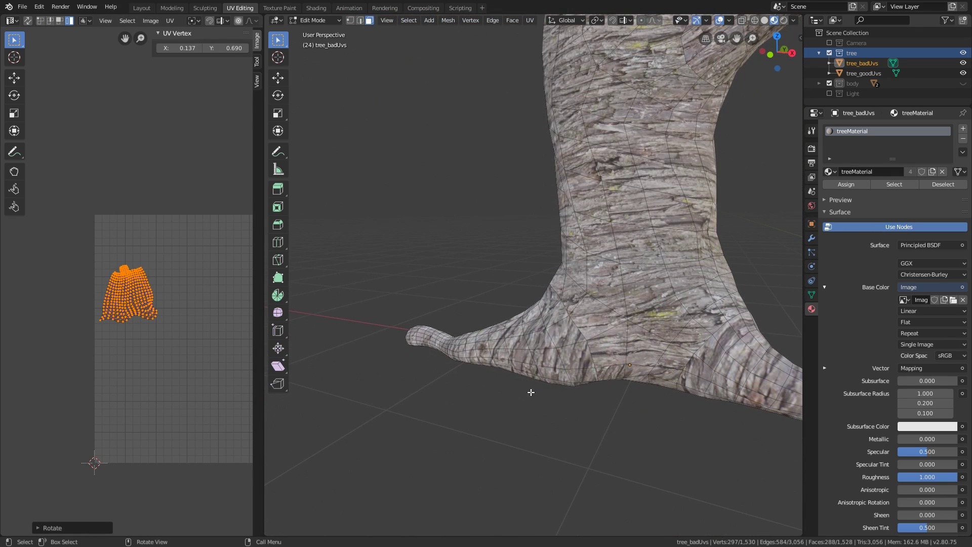
key("alt+a")
key("l")
middle_click_drag(180, 285, 215, 185)
key("a")
scroll(101, 319, "up", 3)
key("r")
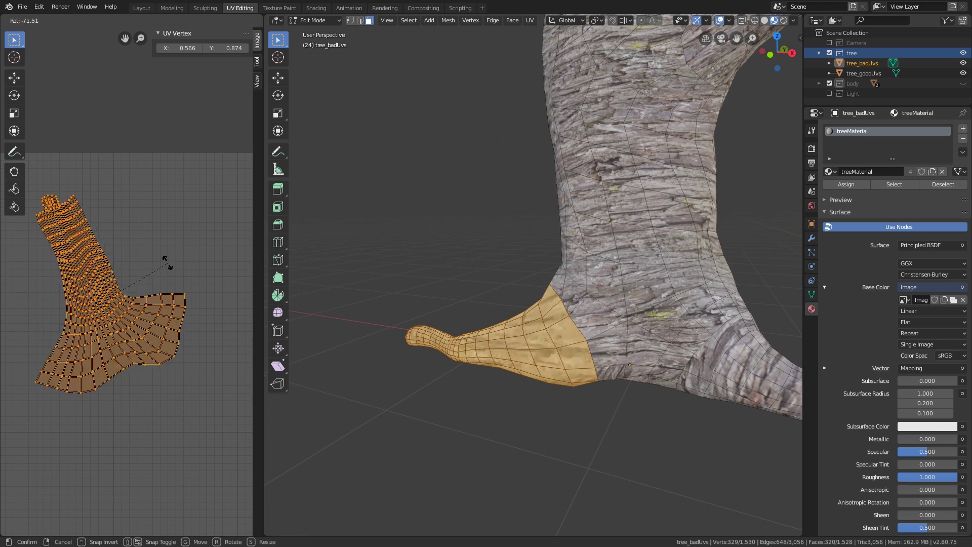
left_click(156, 267)
- Select the neighbouring long root and rotate its UV island by about -94.5° so the bark follows its length
middle_click_drag(673, 380, 475, 329, "shift")
scroll(555, 349, "down", 1)
left_click(530, 329)
key("l")
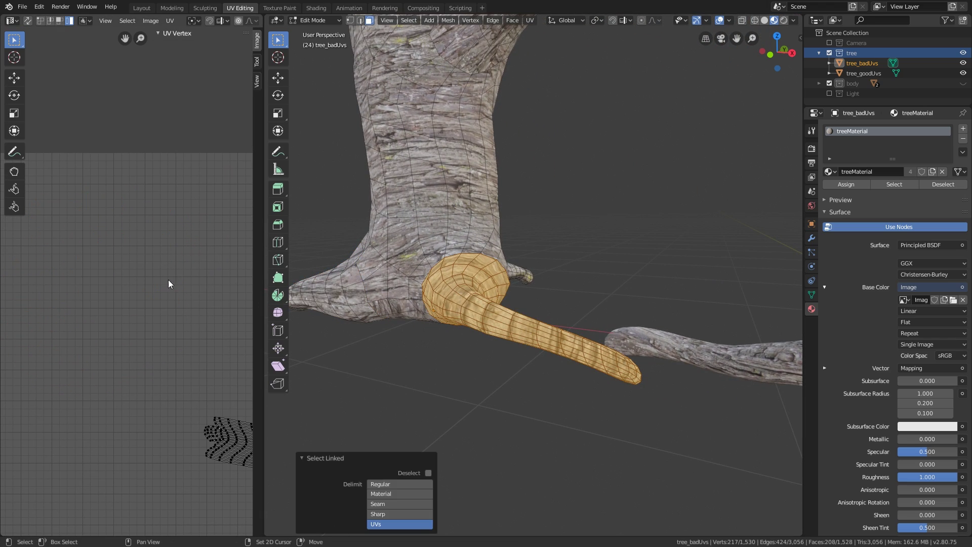
key("KP_Decimal")
left_click_drag(65, 213, 248, 429)
scroll(425, 364, "up", 3)
key("r")
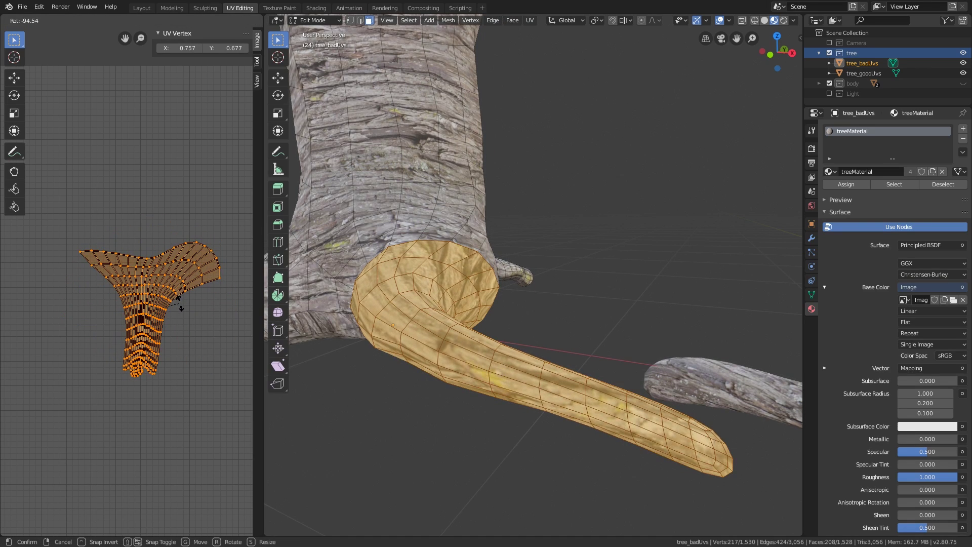
left_click(178, 298)
- Enlarge the long root's UV island and move it up near the top edge of the UV square
left_click(426, 395)
key("l")
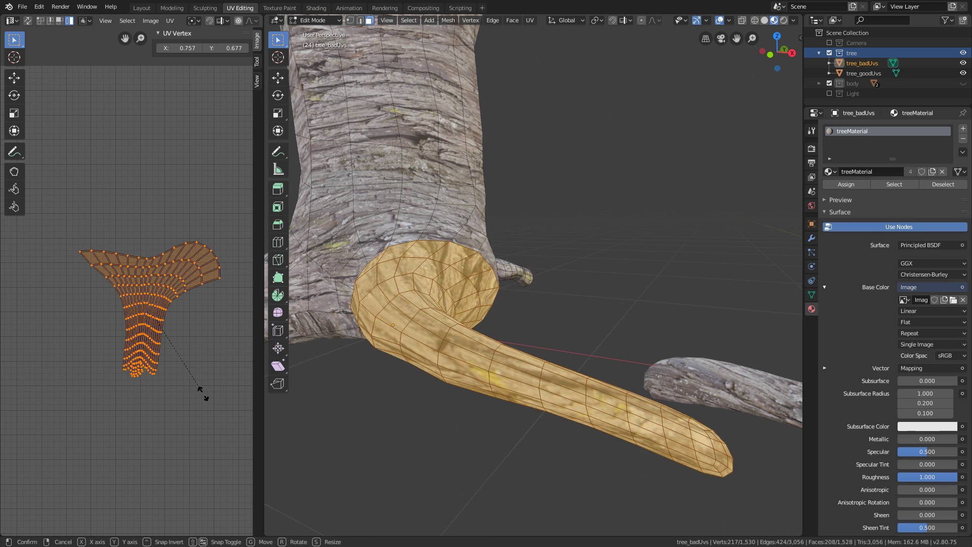
key("s")
left_click(86, 478)
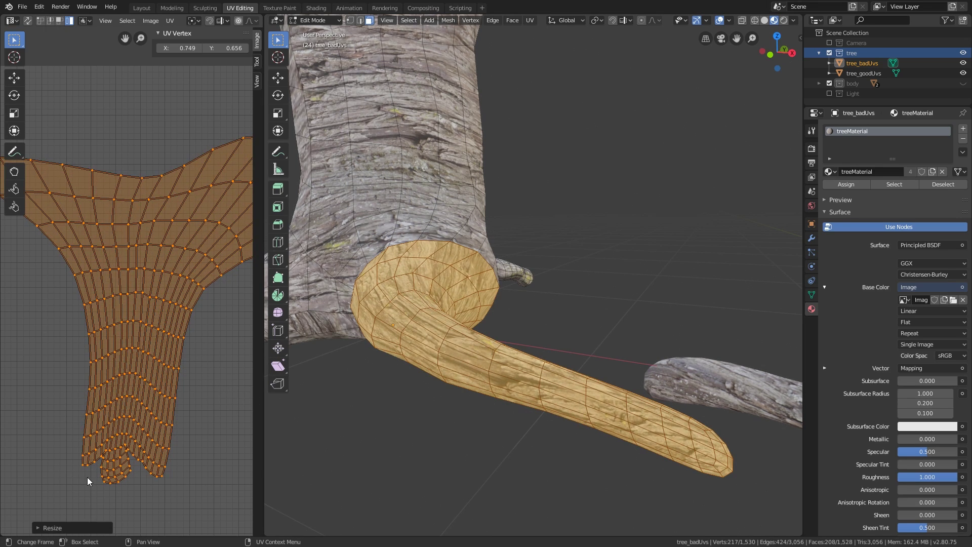
scroll(96, 459, "down", 3)
key("g")
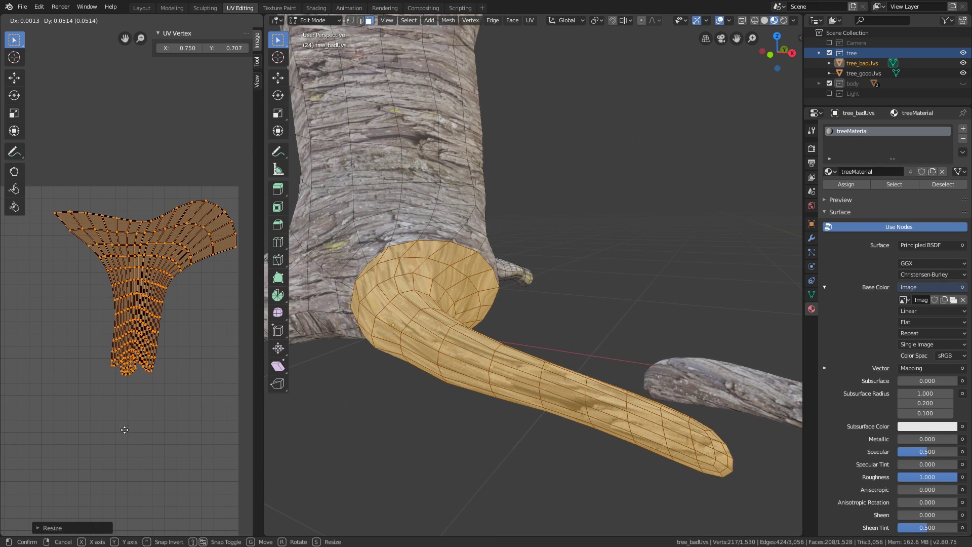
left_click(126, 429)
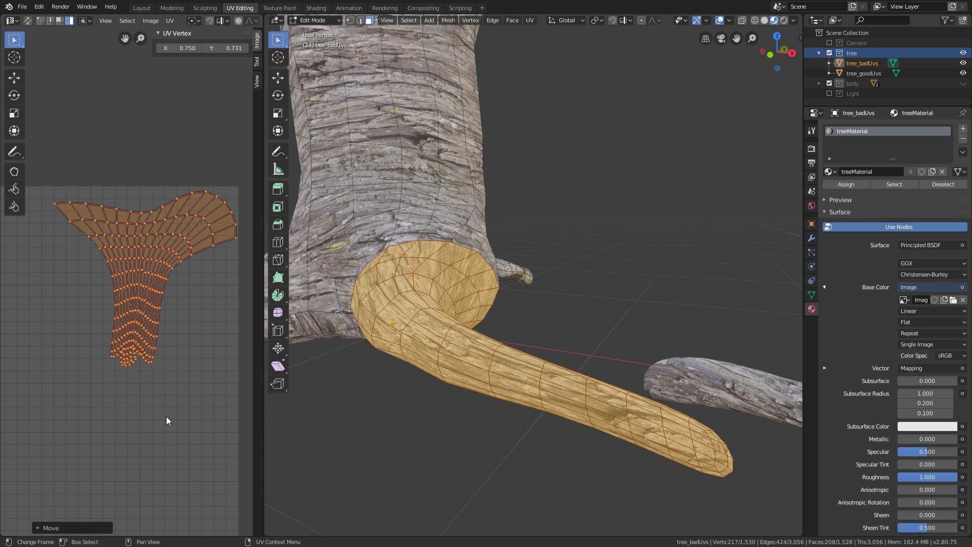
- Reselect the root below the large branch and rotate its UV island slightly to straighten the bark direction
middle_click_drag(376, 363, 442, 396, "shift")
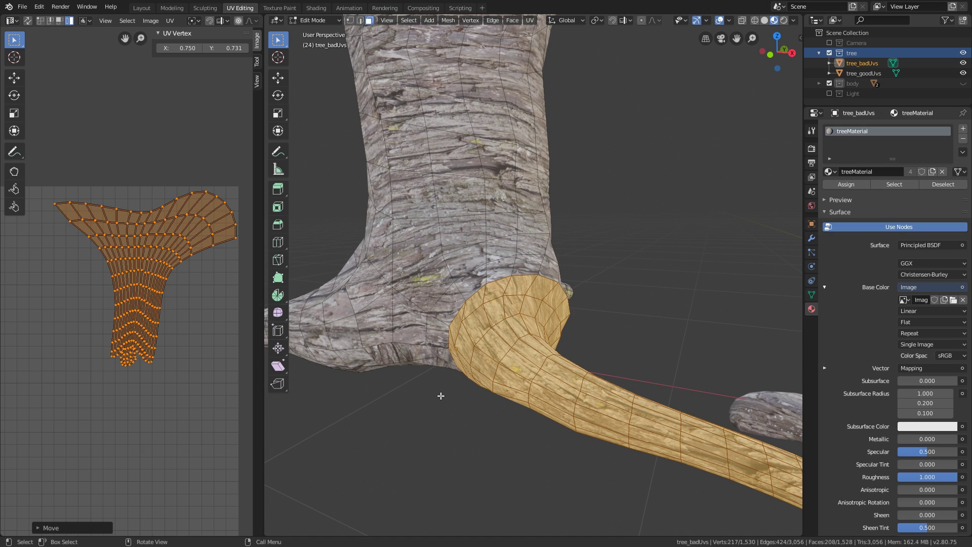
middle_click_drag(423, 349, 476, 385, "shift")
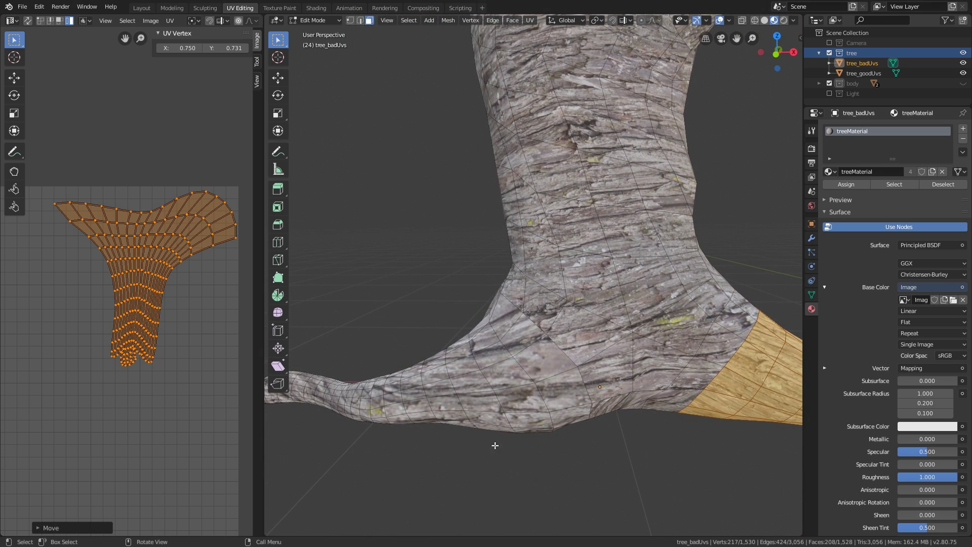
key("alt+a")
key("l")
middle_click_drag(66, 249, 165, 302)
scroll(165, 302, "up", 2)
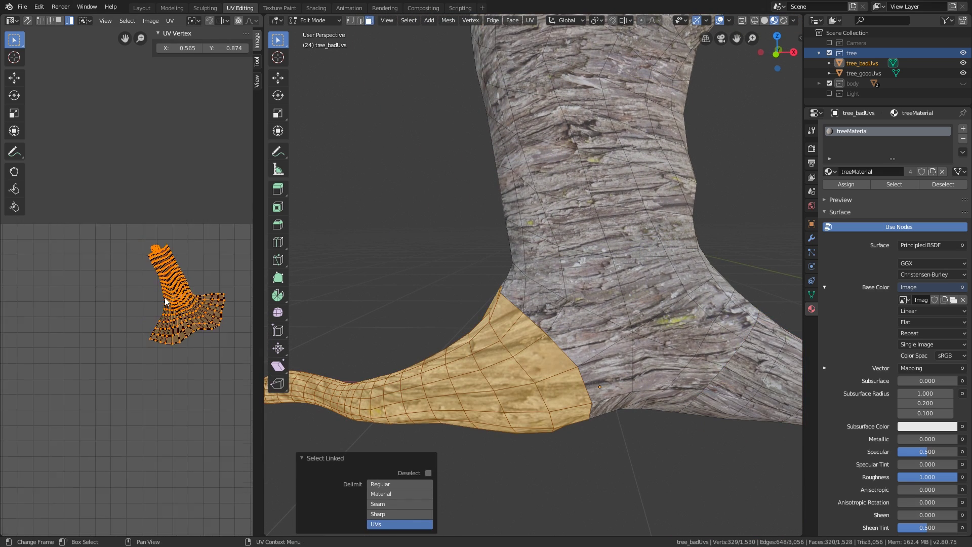
key("r")
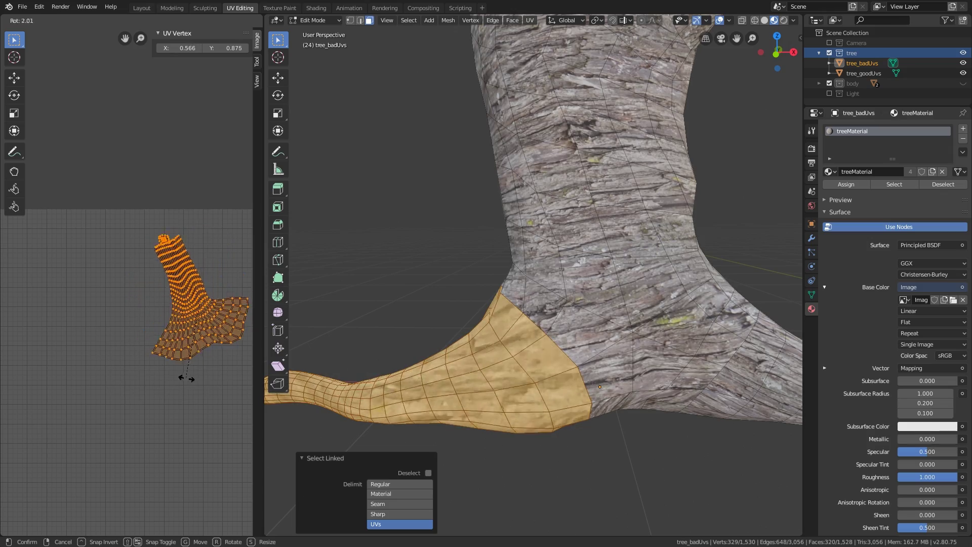
left_click(170, 387)
- Enlarge that root's UV island, reposition it inside the UV square, and clear the mesh selection
key("s")
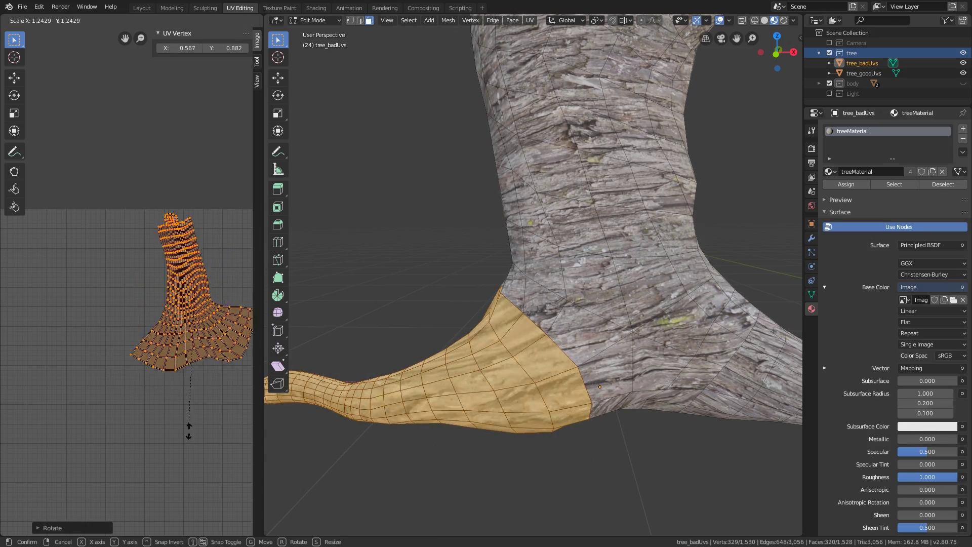
left_click(219, 429)
key("g")
left_click(225, 506)
middle_click_drag(211, 419, 144, 394)
scroll(153, 389, "down", 1)
key("g")
left_click(174, 384)
key("alt+a")
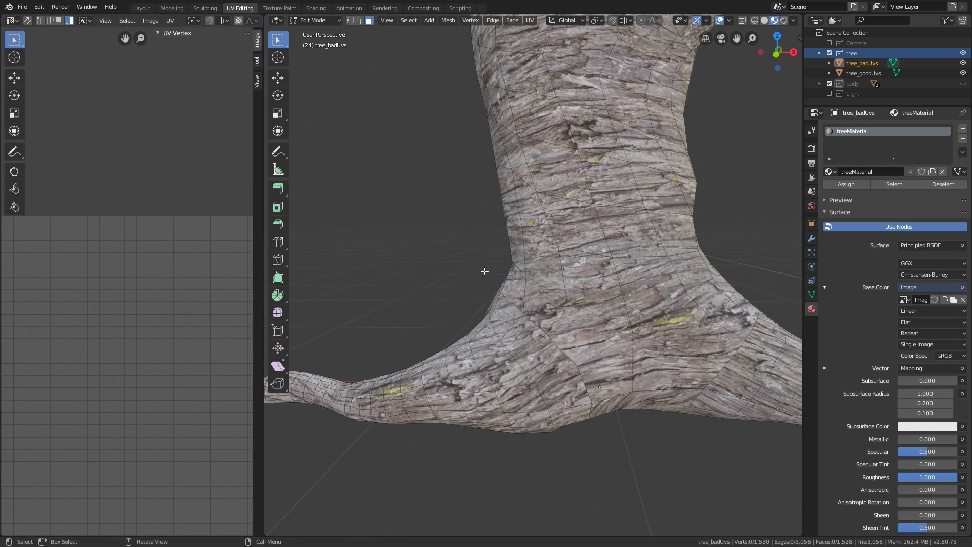
- Select the large upper branch, enlarge its UV island and move it into the upper-left corner of the UV square
middle_click_drag(483, 269, 451, 471, "shift")
middle_click_drag(488, 415, 480, 348)
middle_click_drag(676, 267, 522, 252)
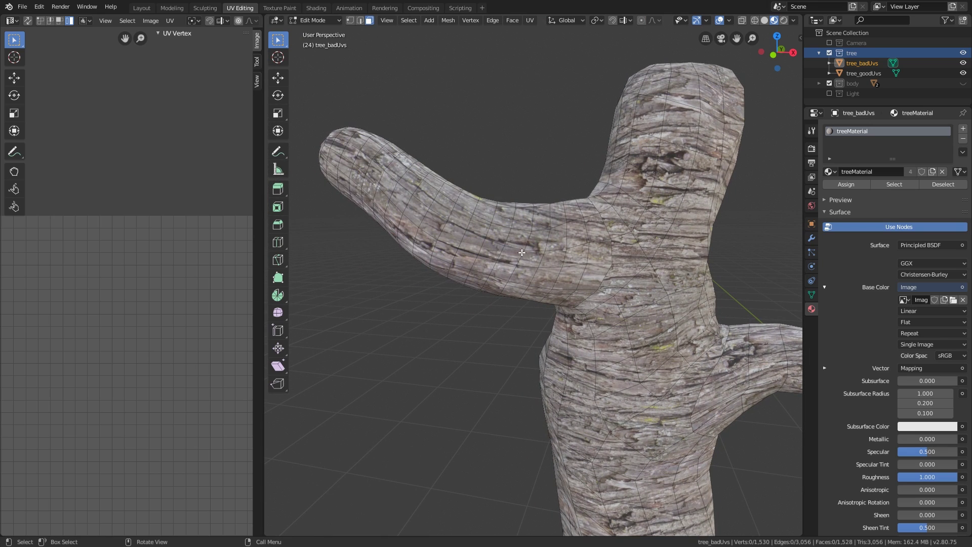
key("l")
scroll(178, 314, "down", 3)
key("s")
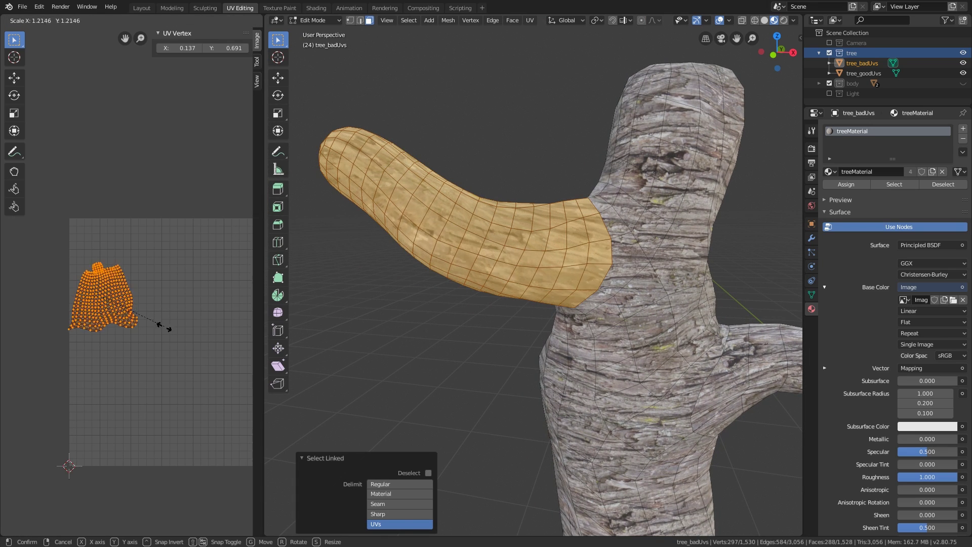
left_click(169, 338)
key("g")
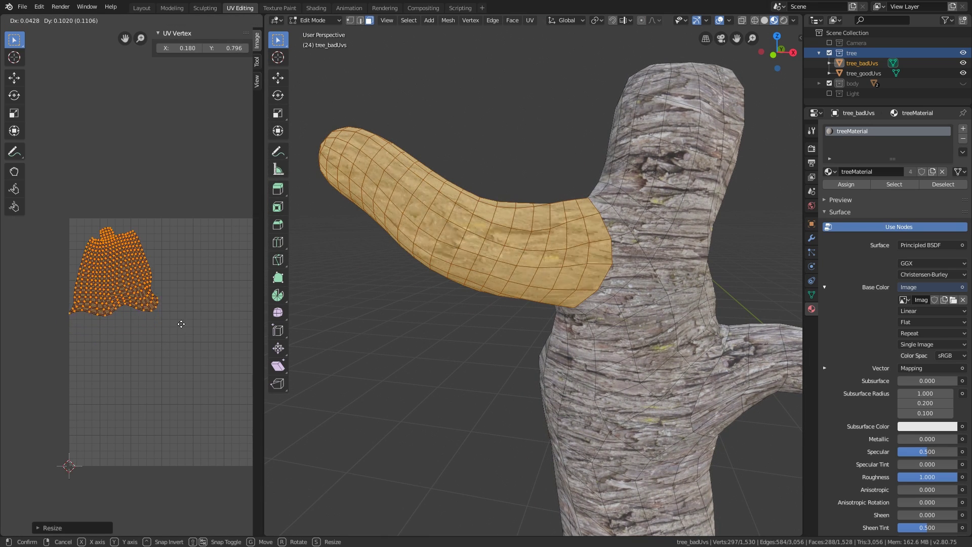
left_click(189, 323)
- Select the whole tree mesh and move the trunk's UV island into the lower-left corner of the UV square
scroll(510, 235, "up", 4)
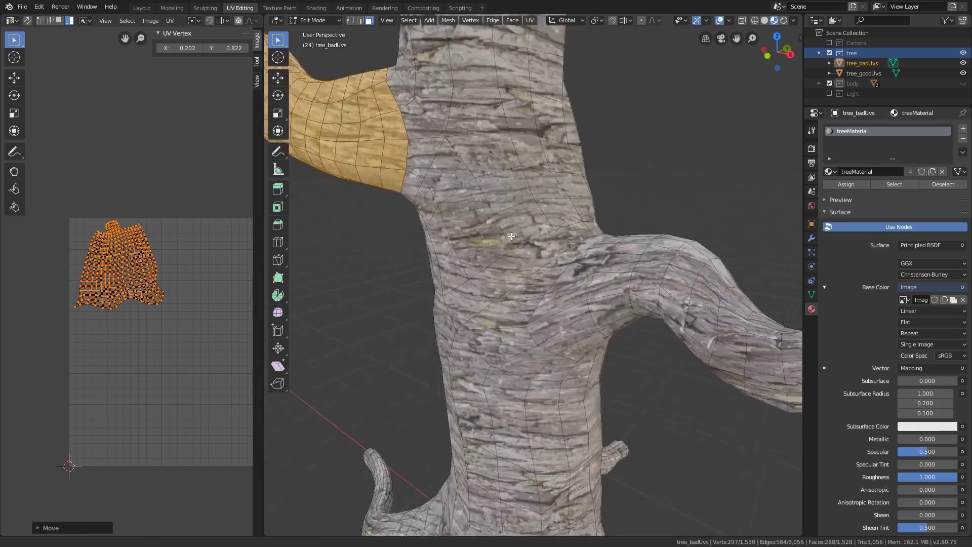
middle_click_drag(510, 235, 532, 317)
key("a")
scroll(187, 330, "down", 1)
middle_click_drag(235, 320, 176, 323)
scroll(178, 315, "up", 1)
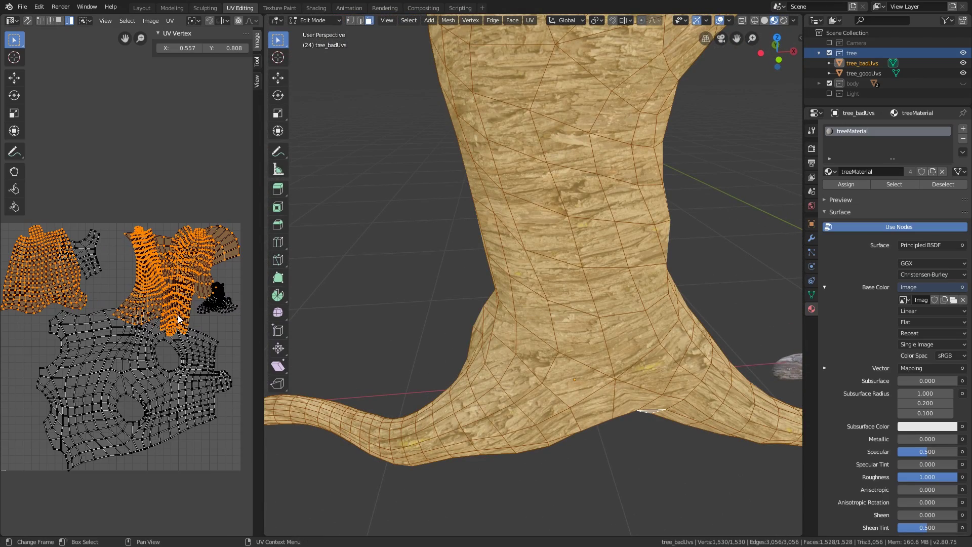
left_click(156, 369)
middle_click_drag(156, 370, 175, 364)
key("g")
left_click(165, 383)
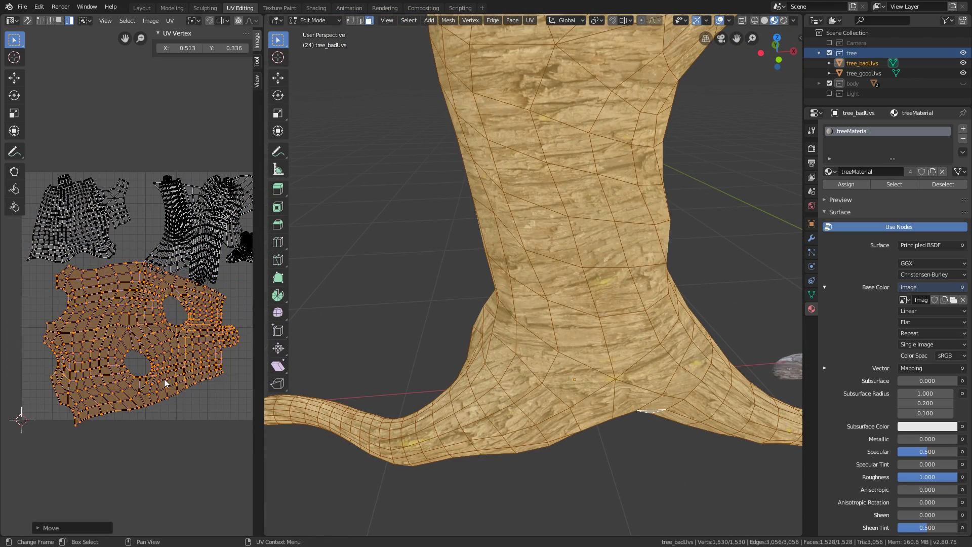
key("g")
left_click(128, 378)
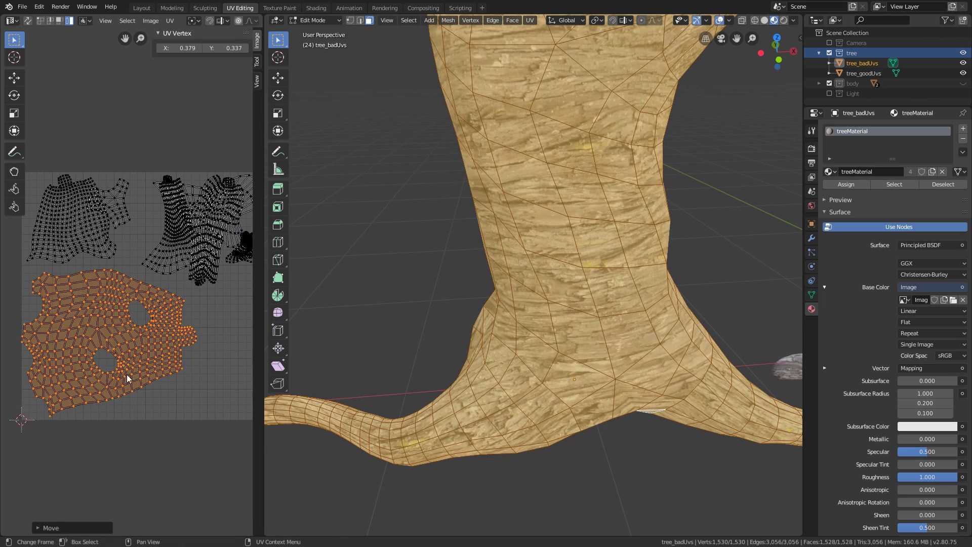
- Move the long root's UV island down into the free space beside the trunk's island
middle_click_drag(128, 379, 113, 397)
left_click(190, 291)
key("g")
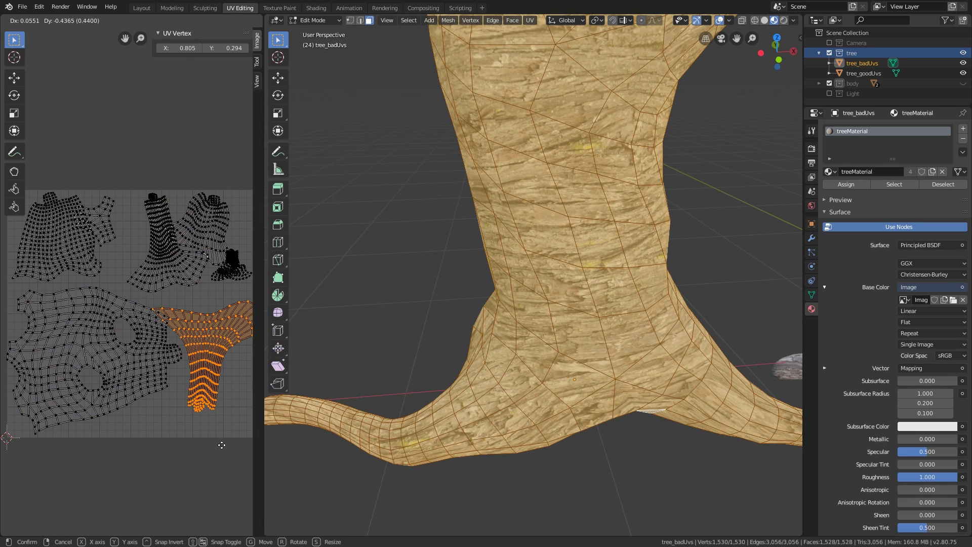
left_click(222, 445)
scroll(205, 309, "up", 2)
- Move the small dense UV island down, clear of the lower branch's island above it
left_click(209, 304)
key("g")
left_click(207, 318)
key("g")
left_click(205, 318)
- Spread the other root's and the lower branch's UV islands apart so they no longer crowd each other
left_click(152, 301)
key("g")
left_click(162, 289)
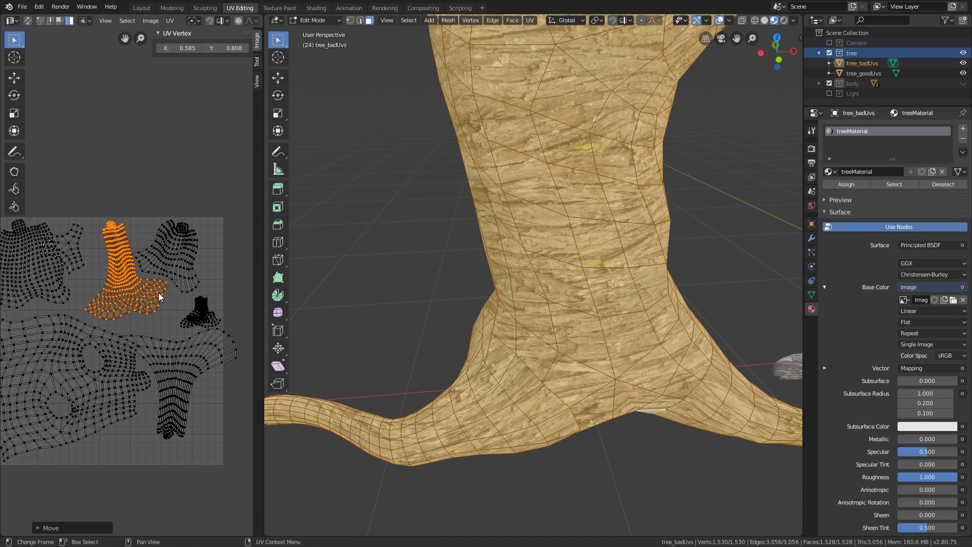
left_click(174, 266)
key("g")
left_click(190, 265)
- Move the star-shaped UV island out from under the large branch's island into the gap beside it
middle_click_drag(118, 280, 240, 311)
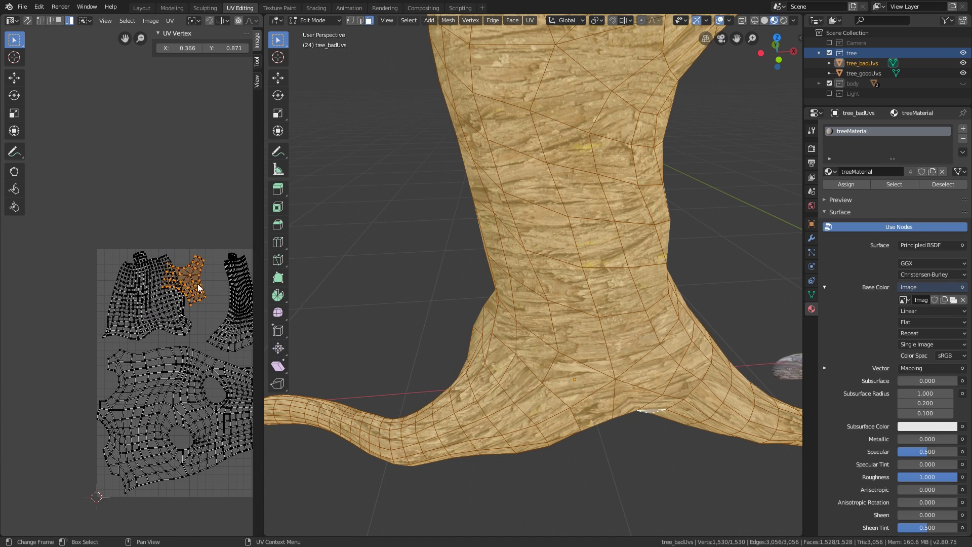
key("g")
left_click(218, 298)
- Shrink the large branch's UV island to about 0.95 and shift it slightly within its corner of the UV square
middle_click_drag(155, 302, 148, 304)
left_click(146, 305)
key("g")
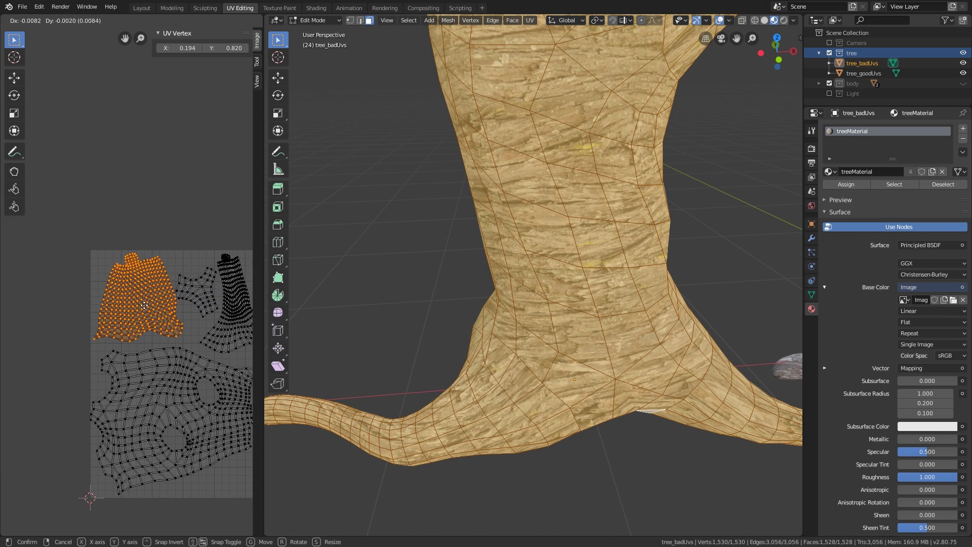
left_click(149, 308)
scroll(151, 308, "up", 4)
key("s")
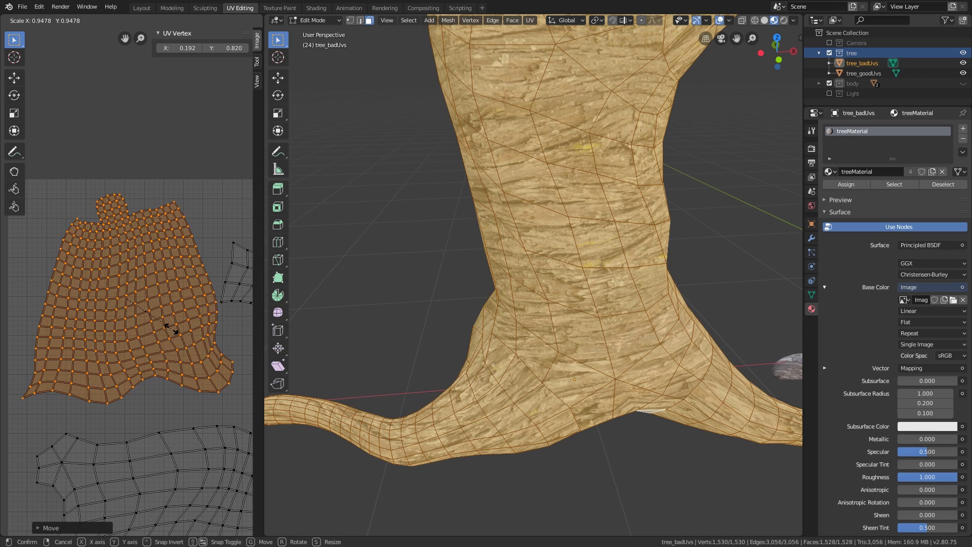
left_click(171, 330)
key("g")
left_click(180, 331)
- Nudge the UV island in the UV square's upper-right corner slightly up, away from the small dense island below it
scroll(156, 326, "down", 1)
middle_click_drag(217, 329, 68, 324)
middle_click_drag(160, 307, 108, 318)
middle_click_drag(179, 323, 45, 327)
middle_click_drag(137, 331, 150, 301)
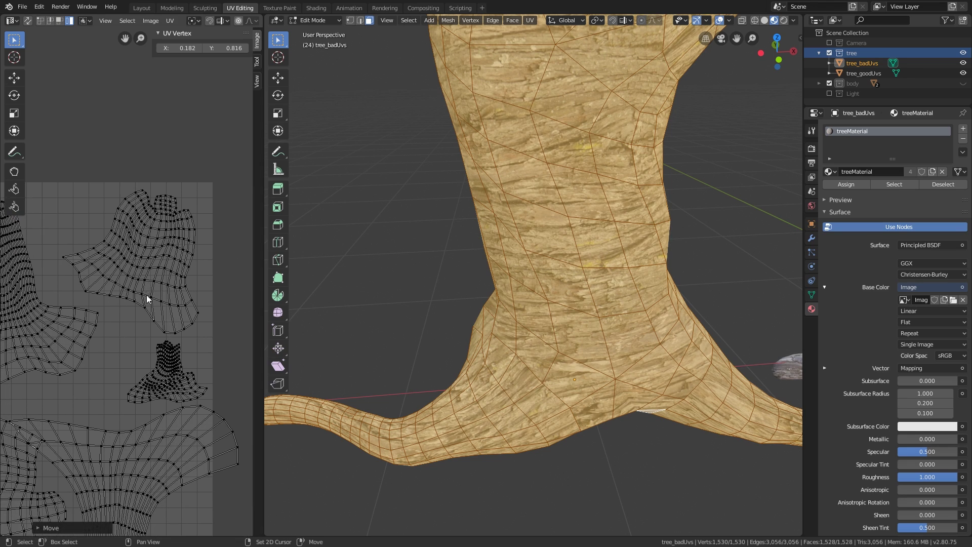
left_click(157, 278)
key("g")
left_click(153, 273)
- Move the small dense UV island over into the free gap beside the long root's island
middle_click_drag(144, 419, 160, 240)
scroll(158, 273, "down", 2)
middle_click_drag(157, 313, 180, 300, "shift")
left_click(169, 295)
middle_click_drag(167, 344, 50, 420, "shift")
left_click(124, 288)
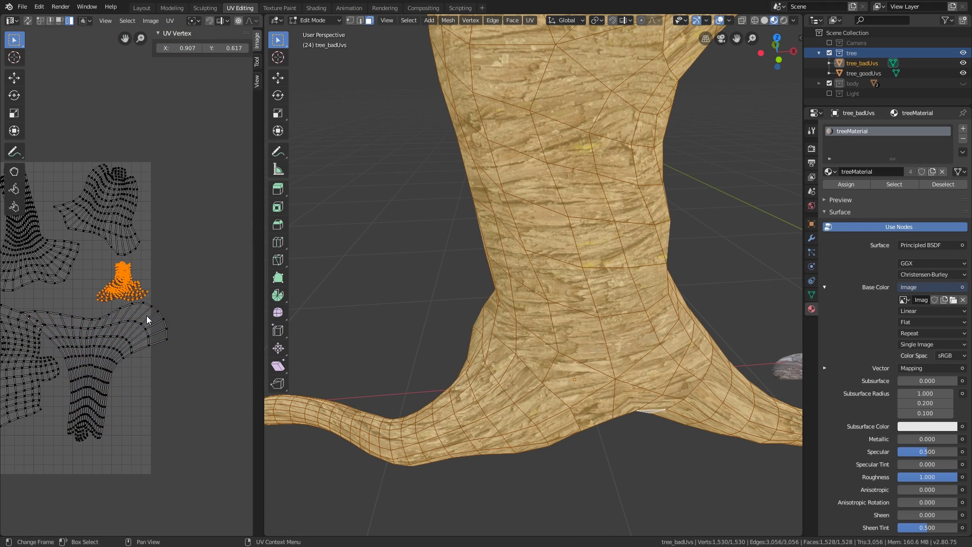
key("g")
left_click(118, 303)
- Preview the bark texture on tree_badUvs in Object Mode and return to Edit Mode
middle_click_drag(117, 304, 183, 272)
scroll(130, 286, "down", 2)
middle_click_drag(68, 338, 108, 357)
key("Tab")
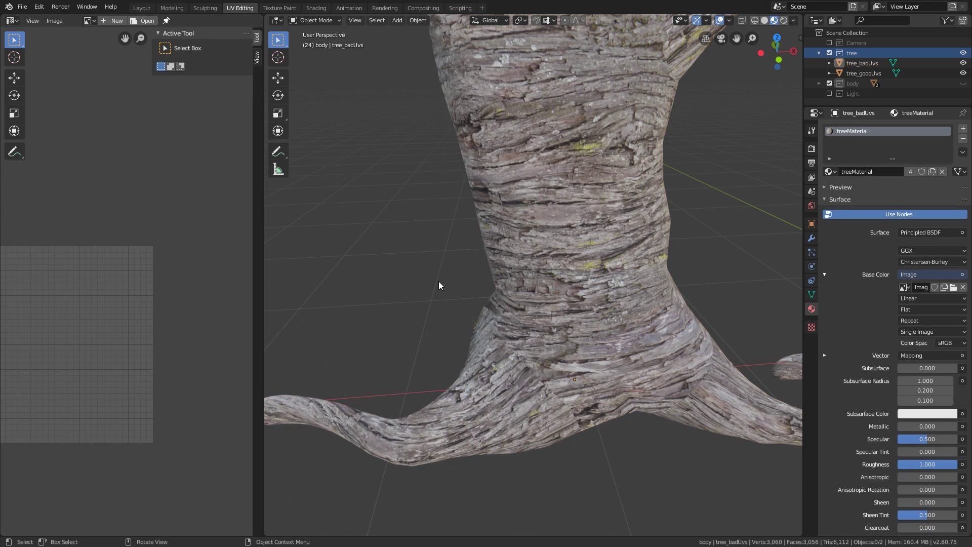
key("Tab")
middle_click_drag(525, 230, 486, 367)
scroll(455, 344, "down", 1)
middle_click_drag(324, 317, 304, 305)
middle_click_drag(74, 374, 154, 350)
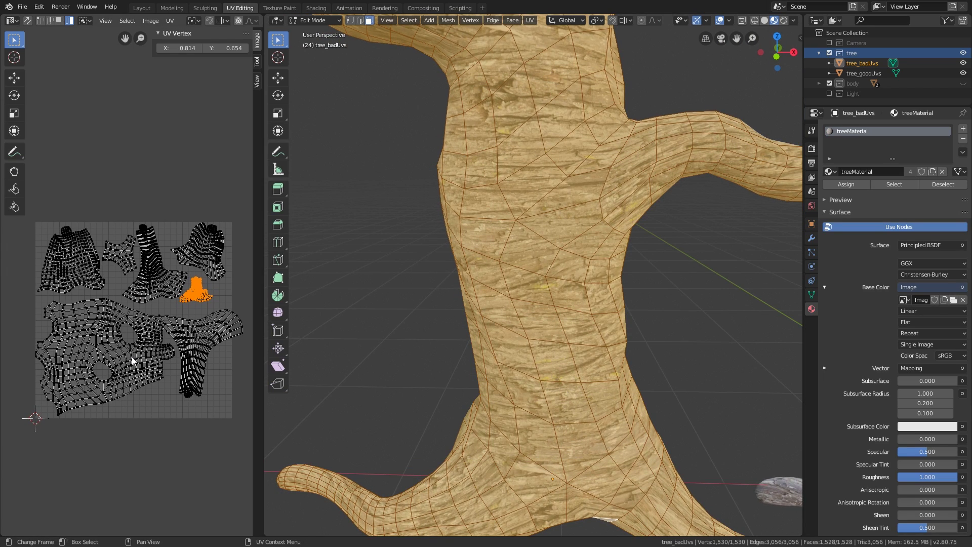
- Select the trunk's UV island and rotate it about -90 degrees so the bark grain runs along the trunk
key("l")
key("ctrl+z")
key("l")
key("ctrl+z")
left_click(135, 363)
key("r")
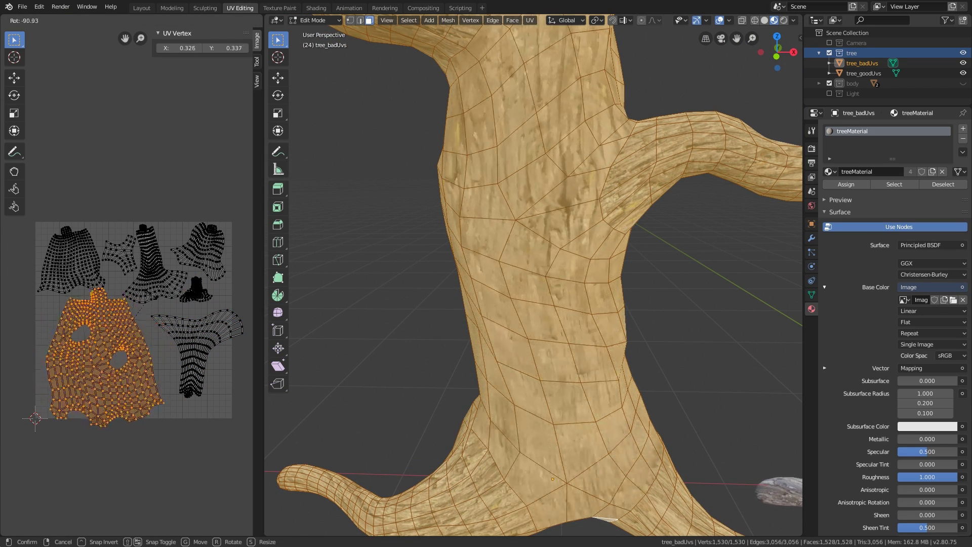
left_click(145, 303)
- Scale the trunk's UV island down slightly and move it up so it fits inside the UV square
scroll(162, 363, "up", 2)
key("s")
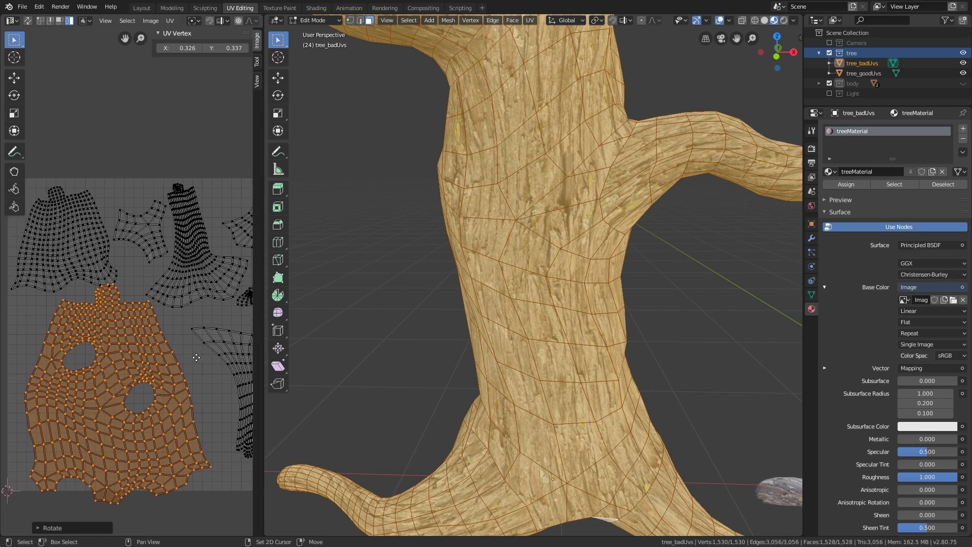
left_click(201, 368)
key("g")
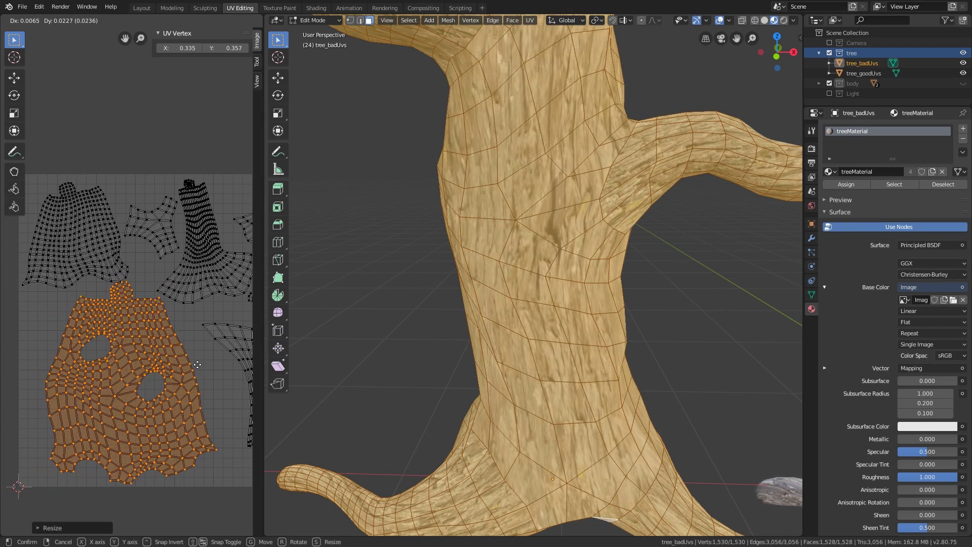
left_click(199, 364)
middle_click_drag(196, 353, 179, 371)
- Move the large branch's UV island up off the trunk's island and shift the star-shaped island away from it
middle_click_drag(71, 273, 102, 284)
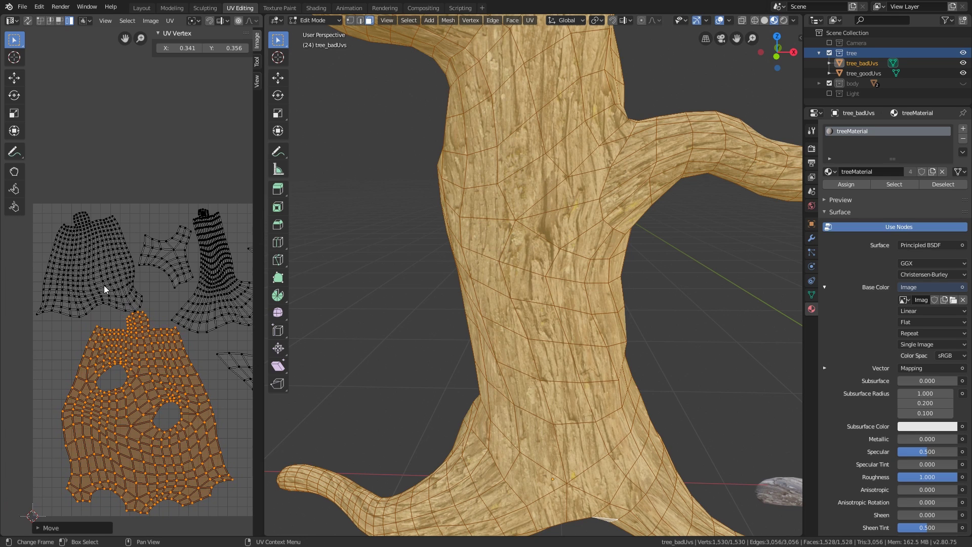
left_click(110, 288)
key("g")
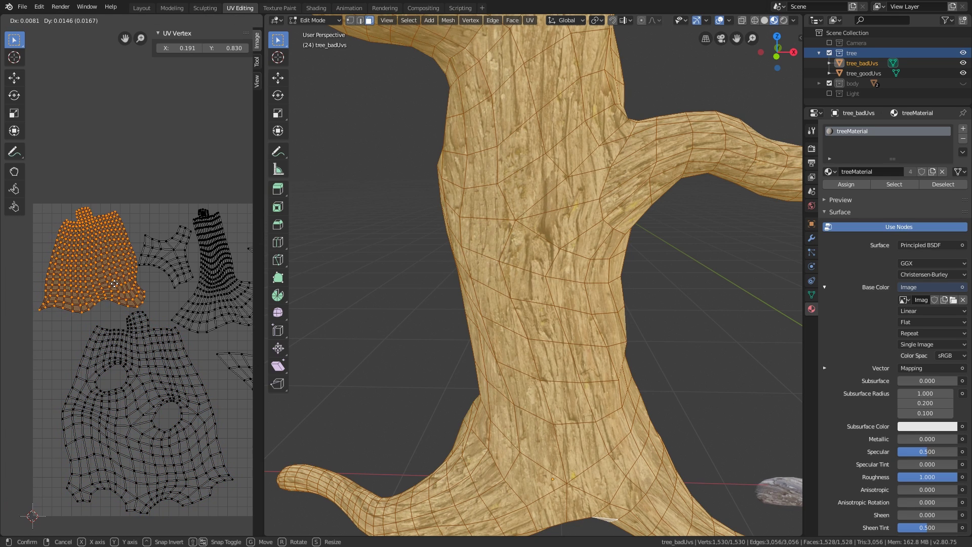
left_click(117, 284)
middle_click_drag(188, 305, 140, 301)
left_click(107, 264)
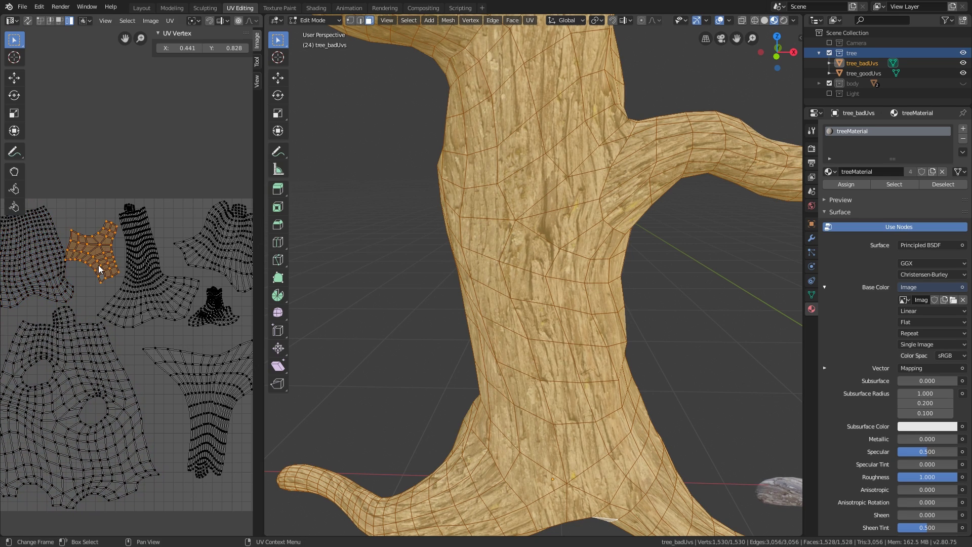
key("g")
left_click(102, 267)
scroll(175, 307, "down", 1)
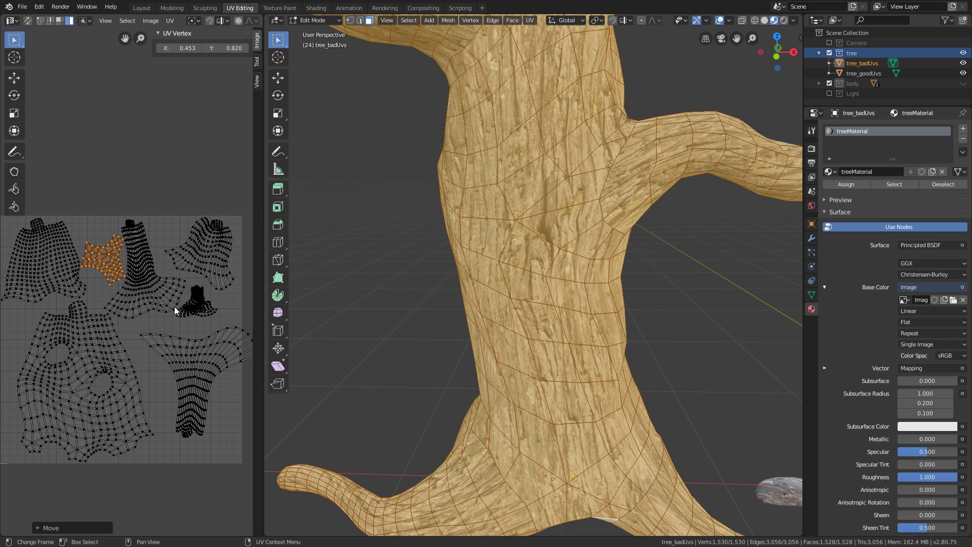
- Return to Object Mode with nothing selected and examine the bark direction on the trunk, branches and roots
scroll(514, 297, "down", 3)
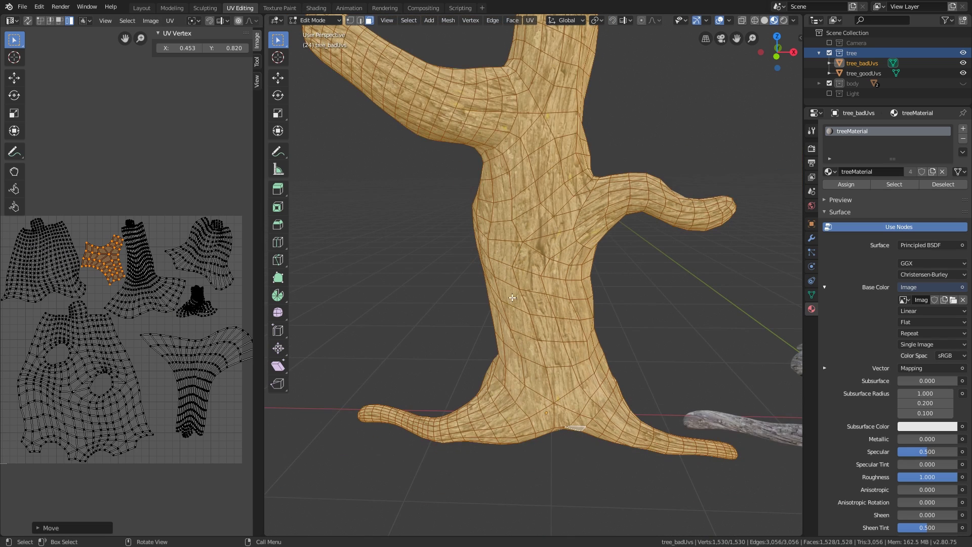
left_click(639, 292)
key("Tab")
left_click(607, 307)
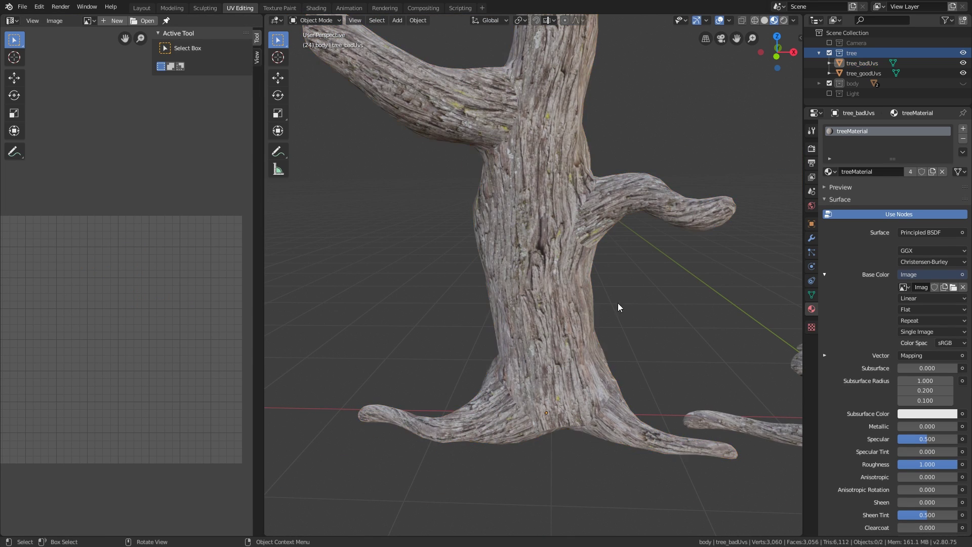
middle_click_drag(605, 308, 535, 328)
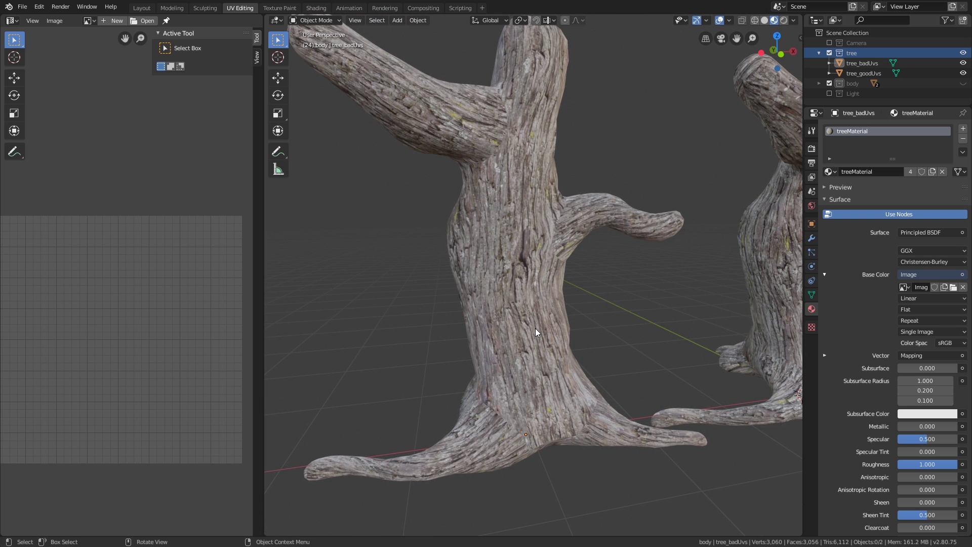
middle_click_drag(536, 327, 507, 315)
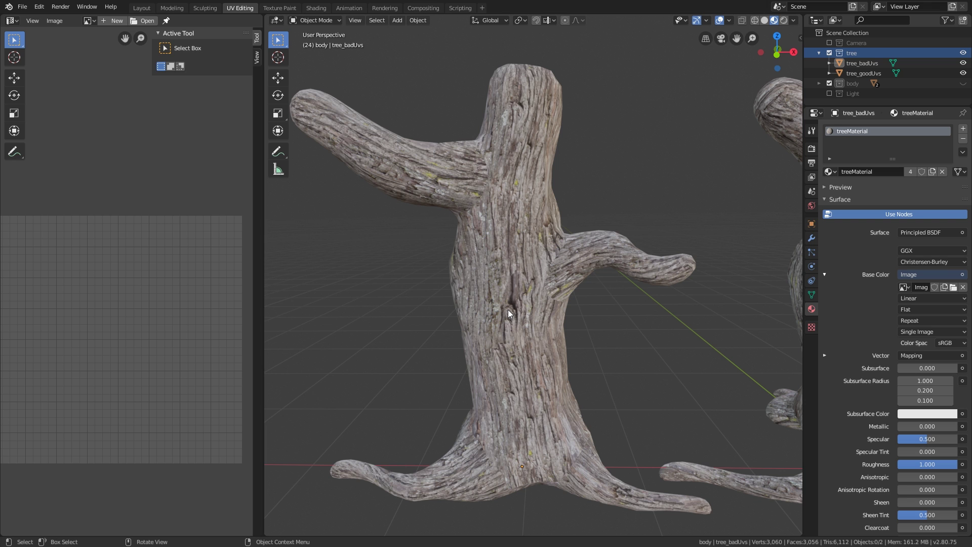
mouse_move(505, 284)
middle_mouse_down("ctrl")
mouse_move(508, 248)
mouse_move(503, 278)
middle_mouse_up("ctrl")
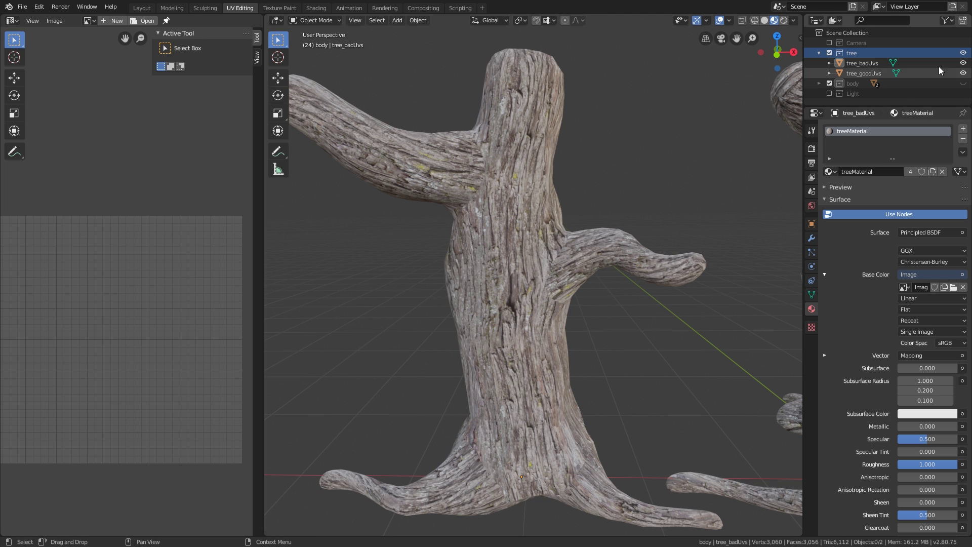
- Hide the tree collection, show the body collection and select the arm mesh bodyBad
left_click(963, 53)
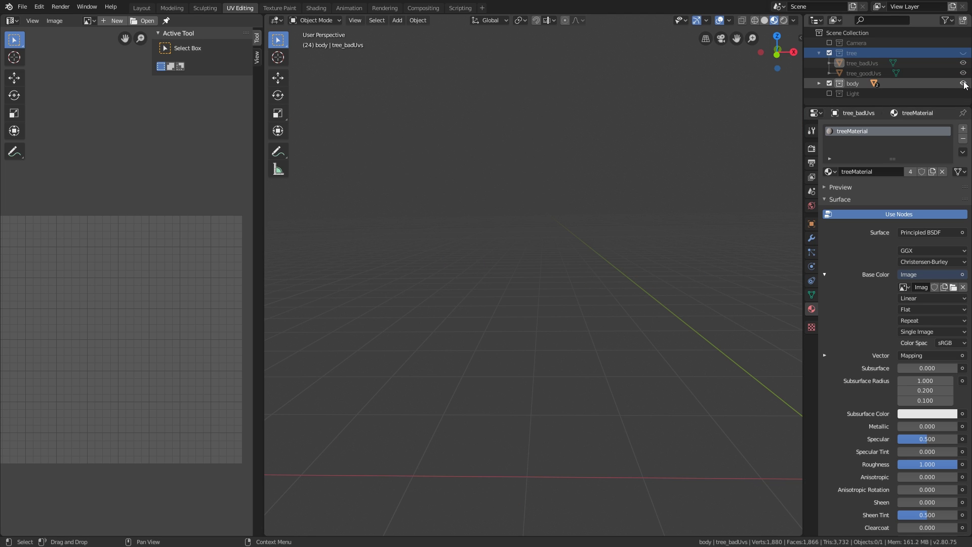
middle_click_drag(694, 144, 559, 254, "ctrl")
middle_click_drag(572, 284, 607, 228, "ctrl")
middle_click_drag(620, 274, 583, 258, "shift")
left_click(590, 271)
scroll(589, 289, "up", 2)
middle_click_drag(595, 355, 523, 242, "shift")
- Examine bodyBad's UV islands in Edit Mode with the UVs deselected, and return to Object Mode
key("Tab")
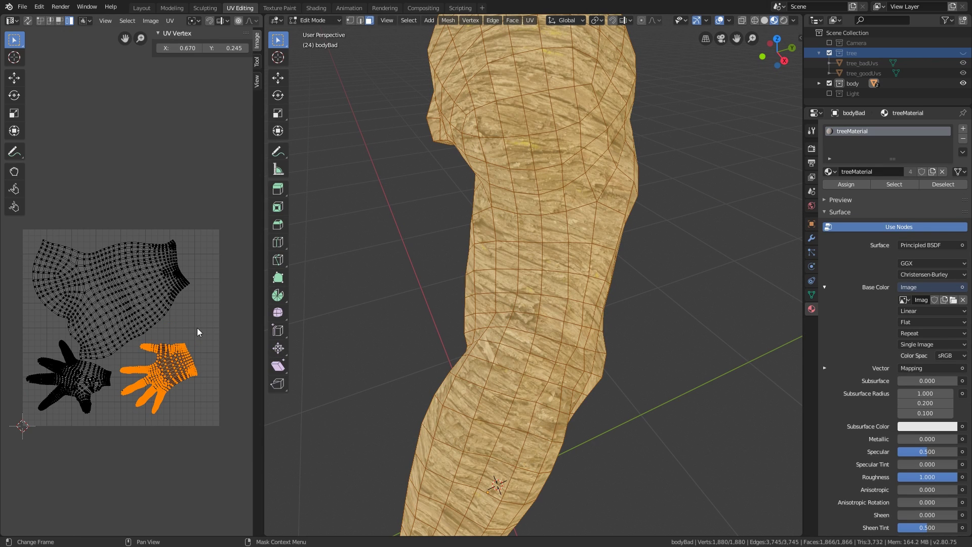
key("alt+a")
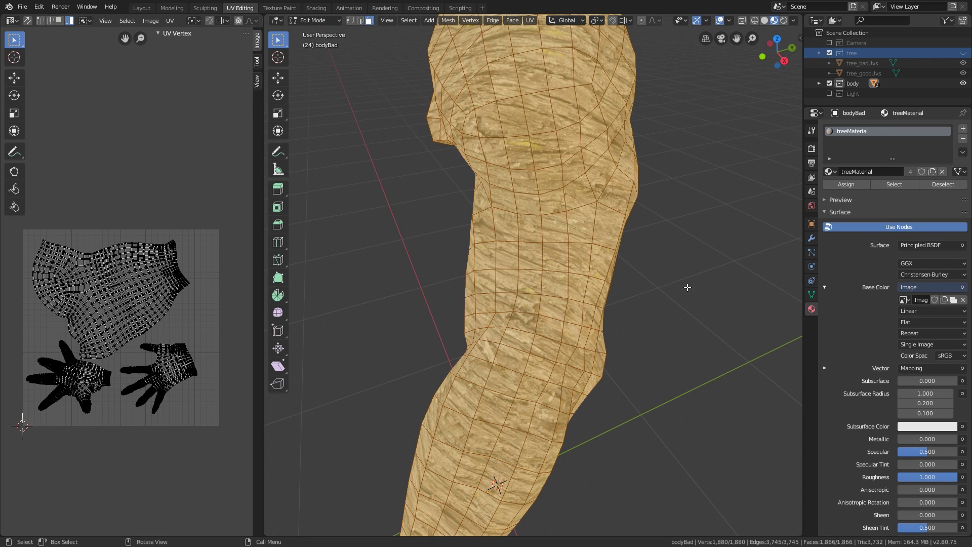
key("Tab")
middle_click_drag(687, 287, 597, 285)
scroll(597, 281, "down", 4)
- Expand the body collection, hide bodyBad and show bodyGood
left_click(819, 83)
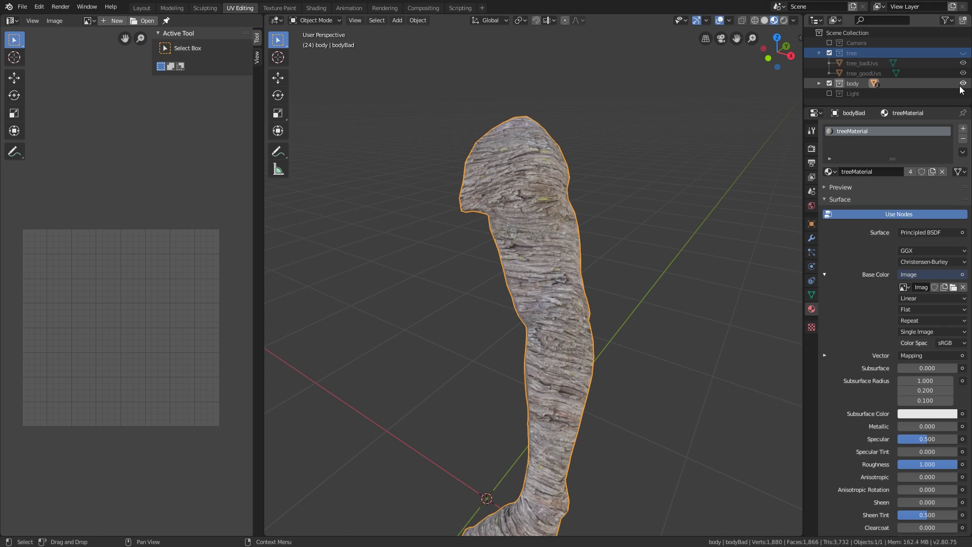
scroll(929, 89, "down", 1)
left_click(963, 75)
left_click(964, 85)
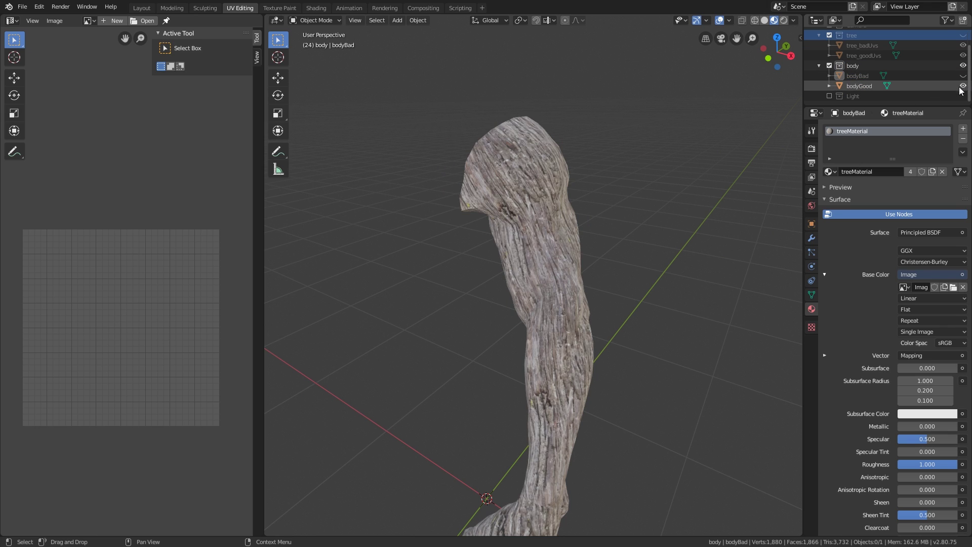
- Inspect the bark along the bodyGood arm, select the mesh and enter Edit Mode to show its UV islands
middle_click_drag(590, 284, 531, 242)
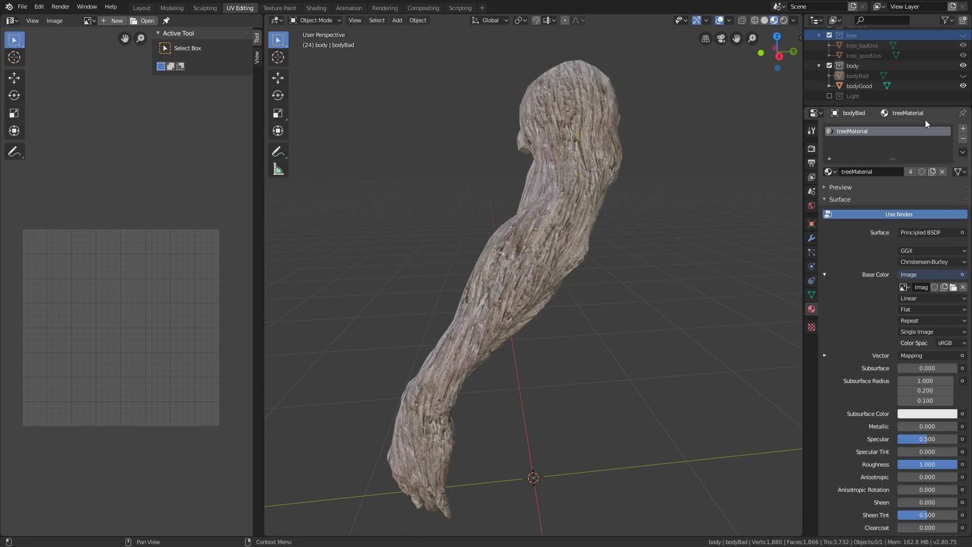
scroll(584, 220, "up", 5)
middle_click_drag(552, 229, 530, 287)
scroll(515, 260, "down", 1)
scroll(520, 259, "up", 2)
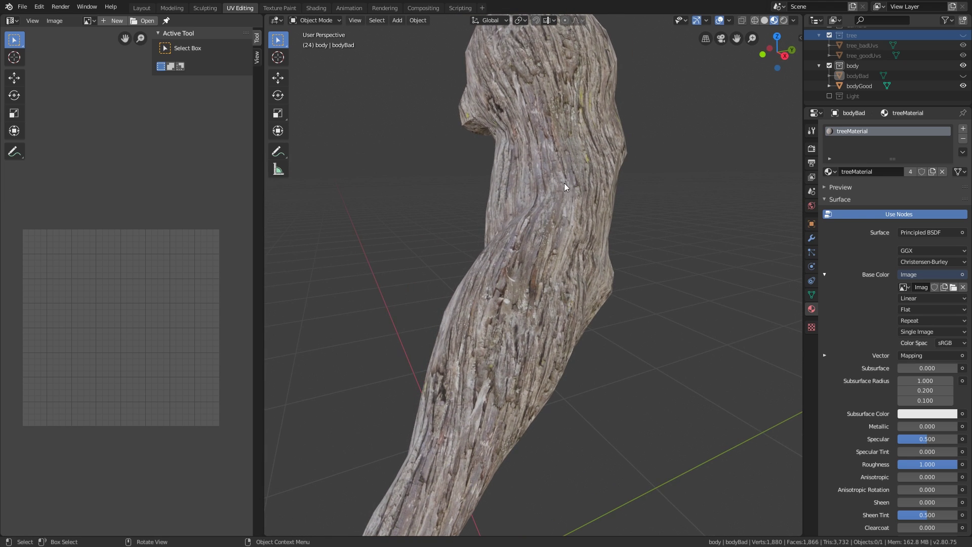
left_click(510, 266)
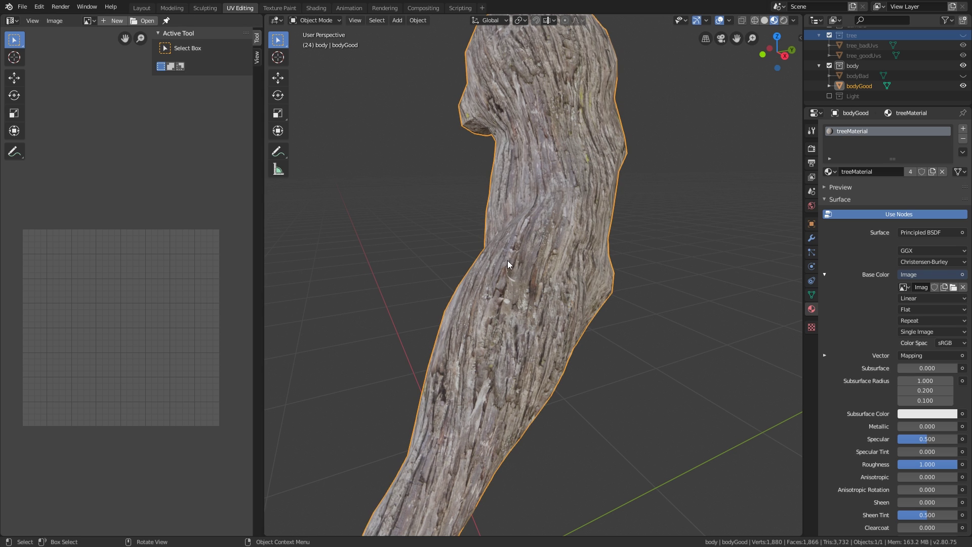
key("Tab")
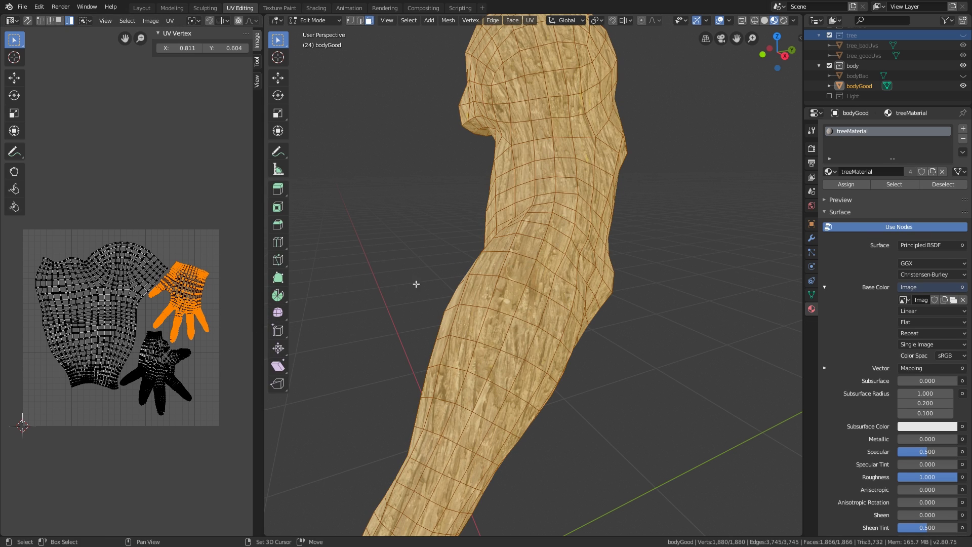
middle_click_drag(431, 282, 524, 267, "shift")
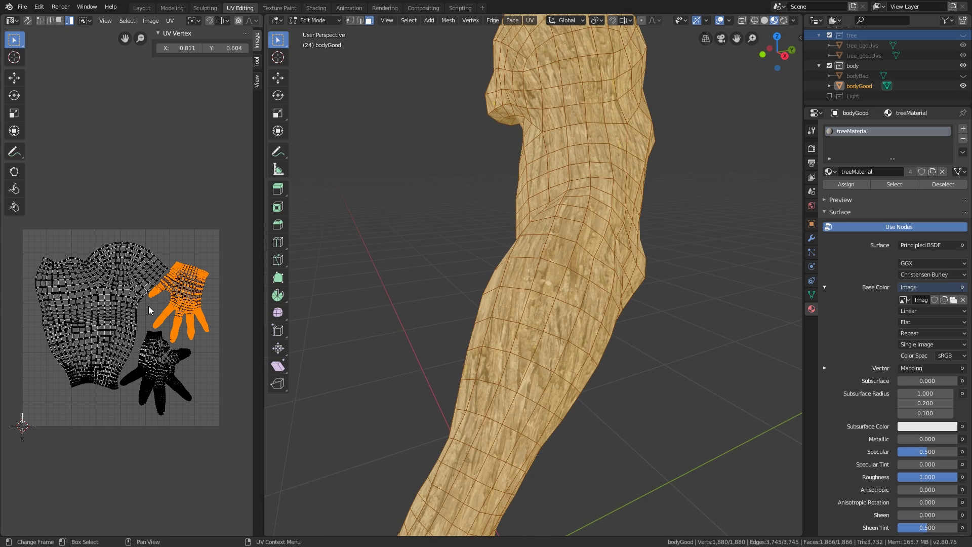
- Move bodyGood's arm UV island up slightly, rotate it about -34 degrees so the bark twists around the arm, and deselect everything
left_click(174, 235)
key("l")
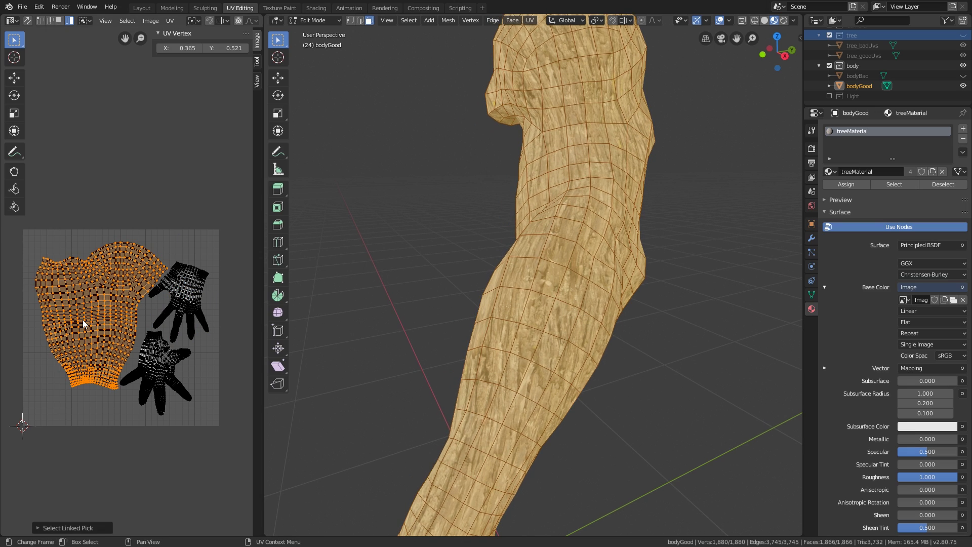
key("g")
left_click(73, 312)
key("r")
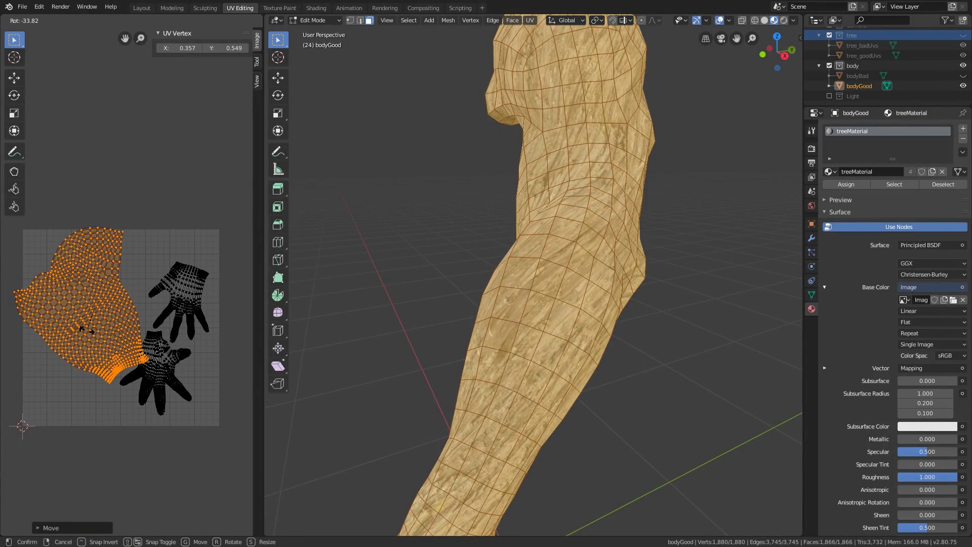
left_click(87, 335)
key("alt+a")
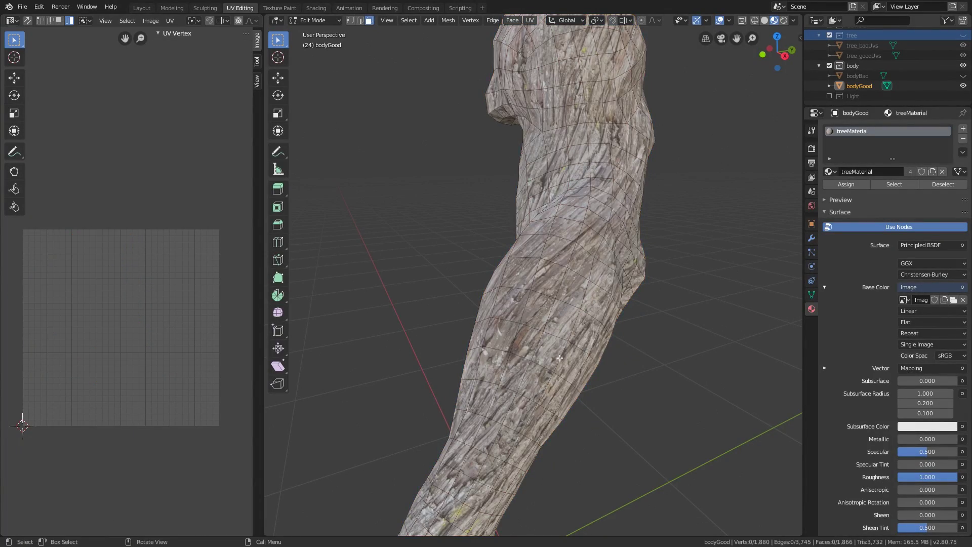
- Return to Object Mode, examine the twisted bark around the bodyGood arm from several sides, and deselect the mesh
middle_click_drag(548, 349, 569, 309)
key("Tab")
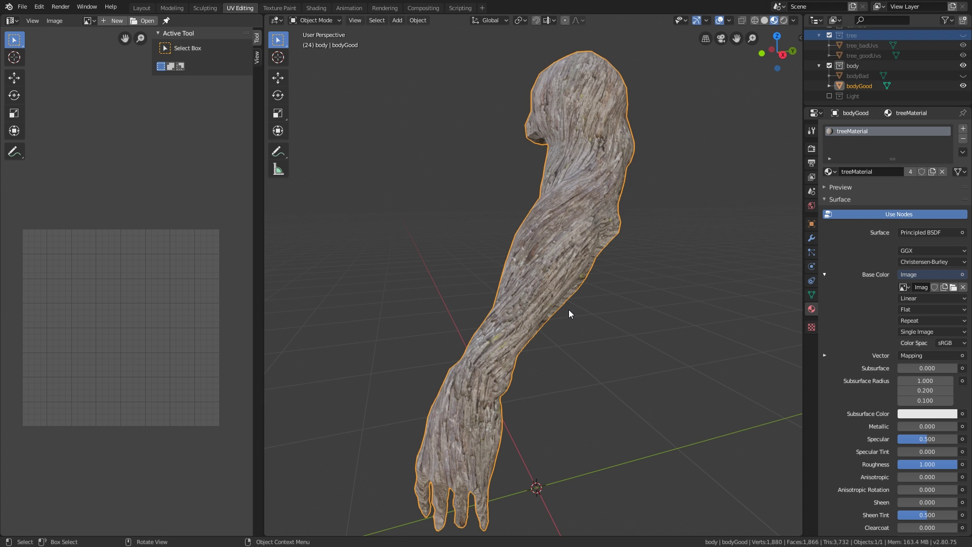
middle_click_drag(569, 309, 521, 284)
scroll(540, 283, "up", 3)
scroll(567, 233, "up", 5)
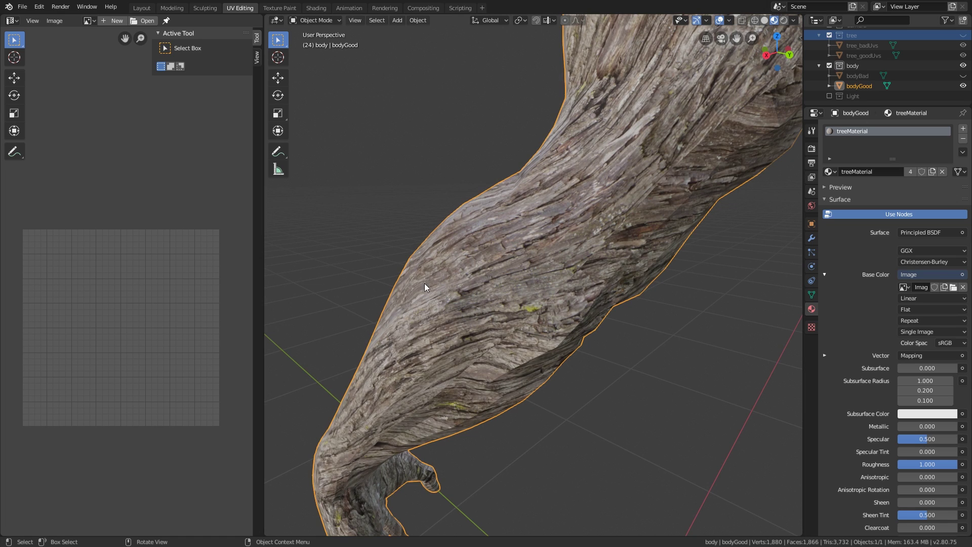
middle_click_drag(420, 286, 442, 294)
middle_click_drag(641, 183, 541, 263)
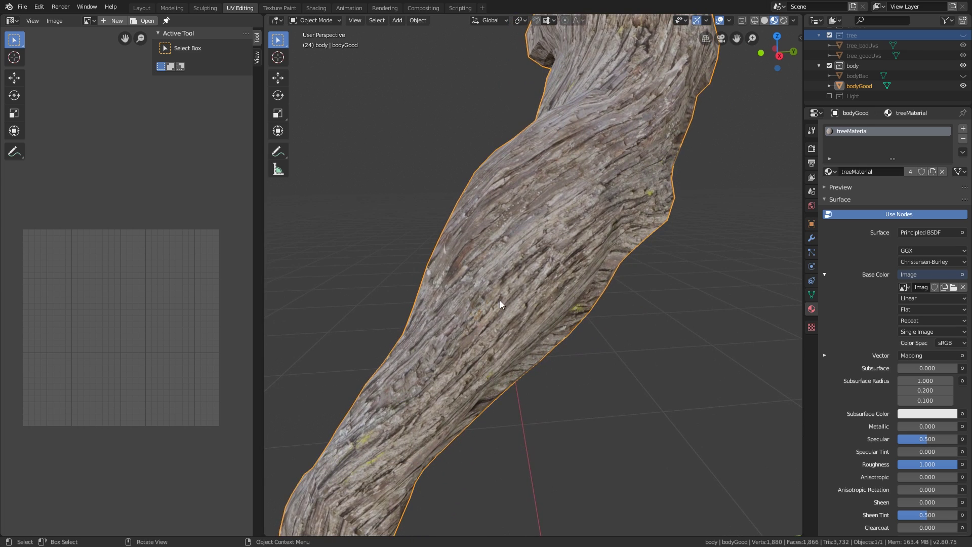
middle_click_drag(499, 300, 598, 332)
left_click(640, 335)
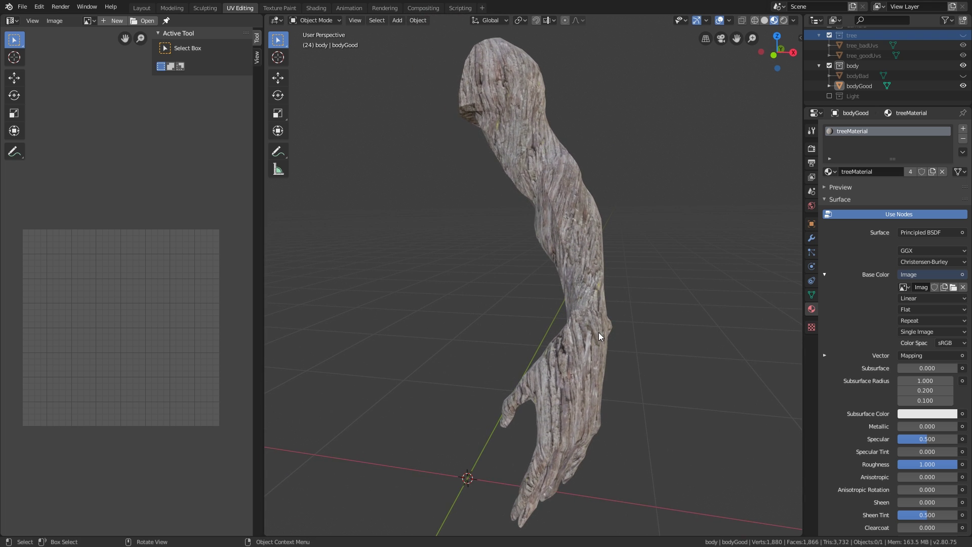